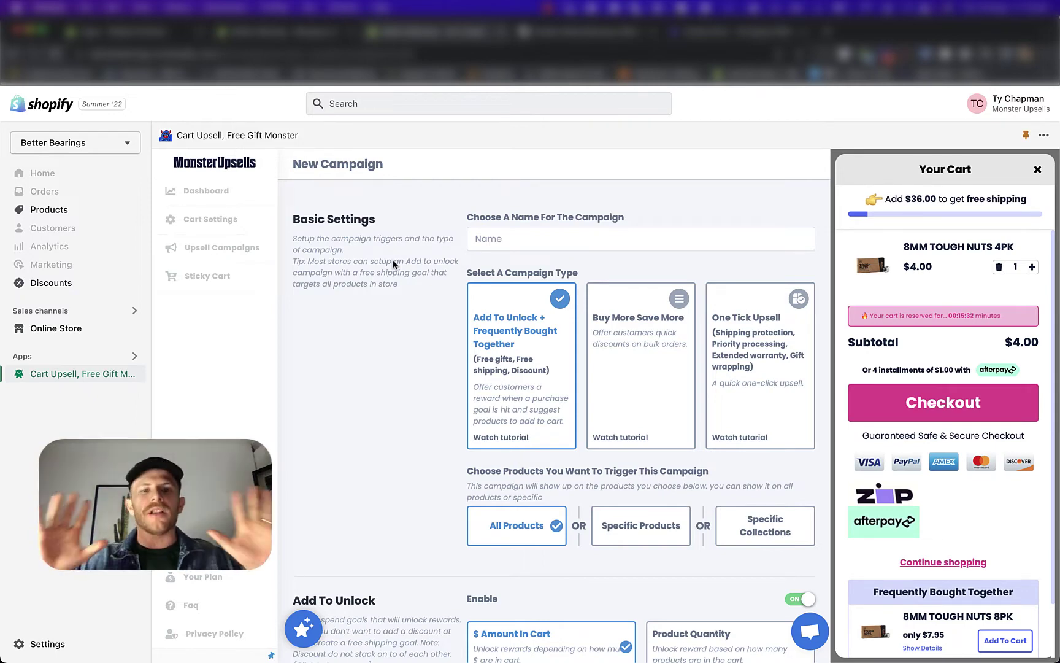
- Name the new campaign 'test'
{"action": "scroll", "coordinate": [396, 264], "scroll_direction": "down", "scroll_amount": 9}
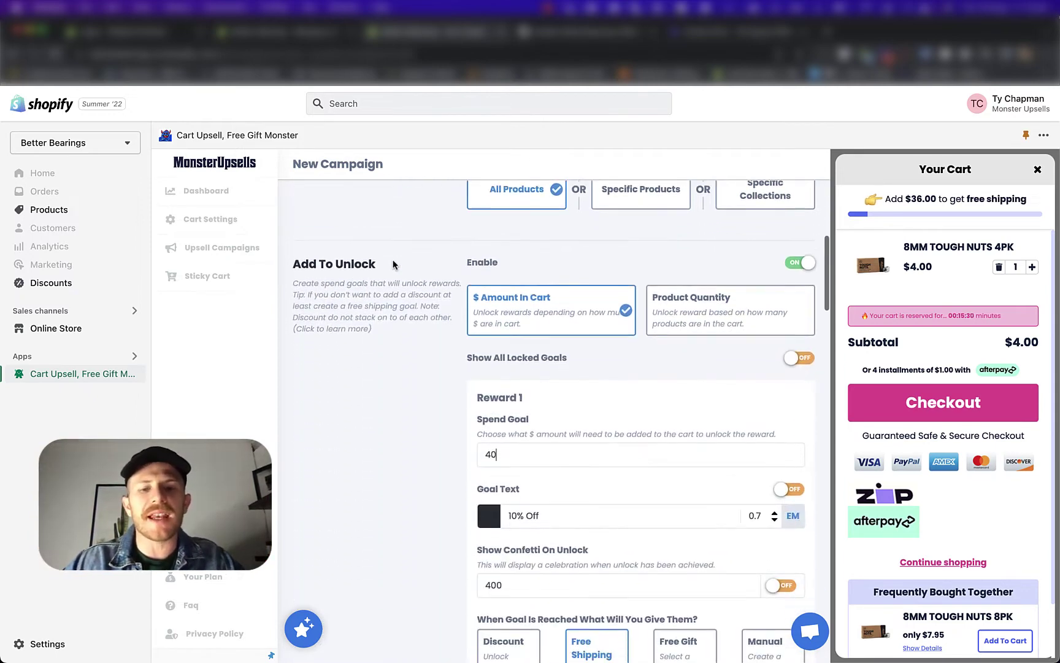
{"action": "scroll", "coordinate": [405, 246], "scroll_direction": "down", "scroll_amount": 7}
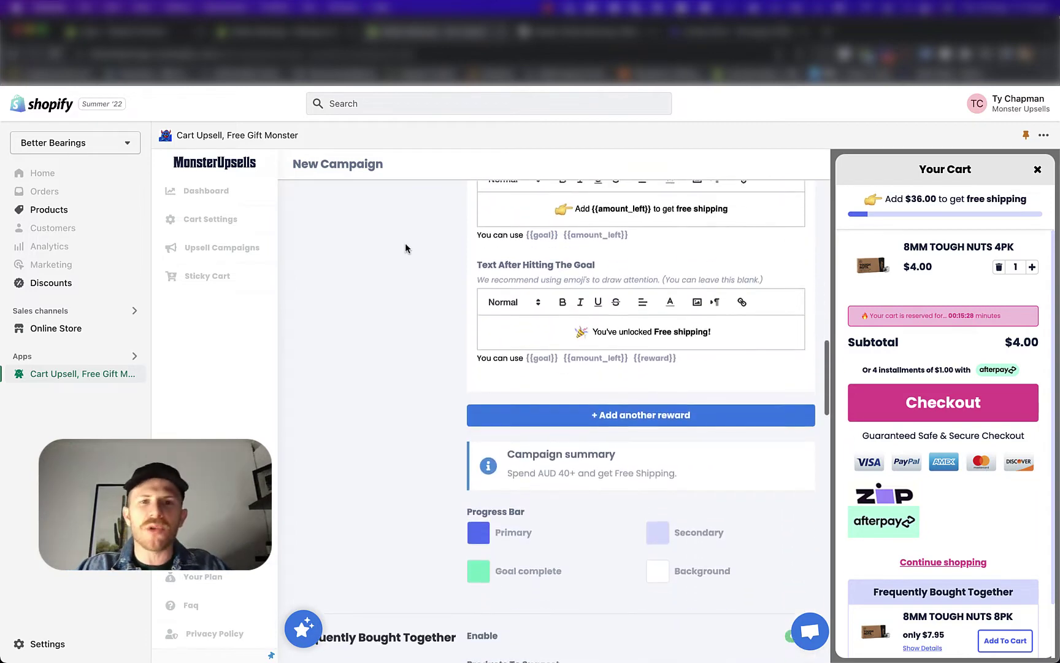
{"action": "scroll", "coordinate": [405, 246], "scroll_direction": "up", "scroll_amount": 5}
{"action": "scroll", "coordinate": [405, 243], "scroll_direction": "up", "scroll_amount": 6}
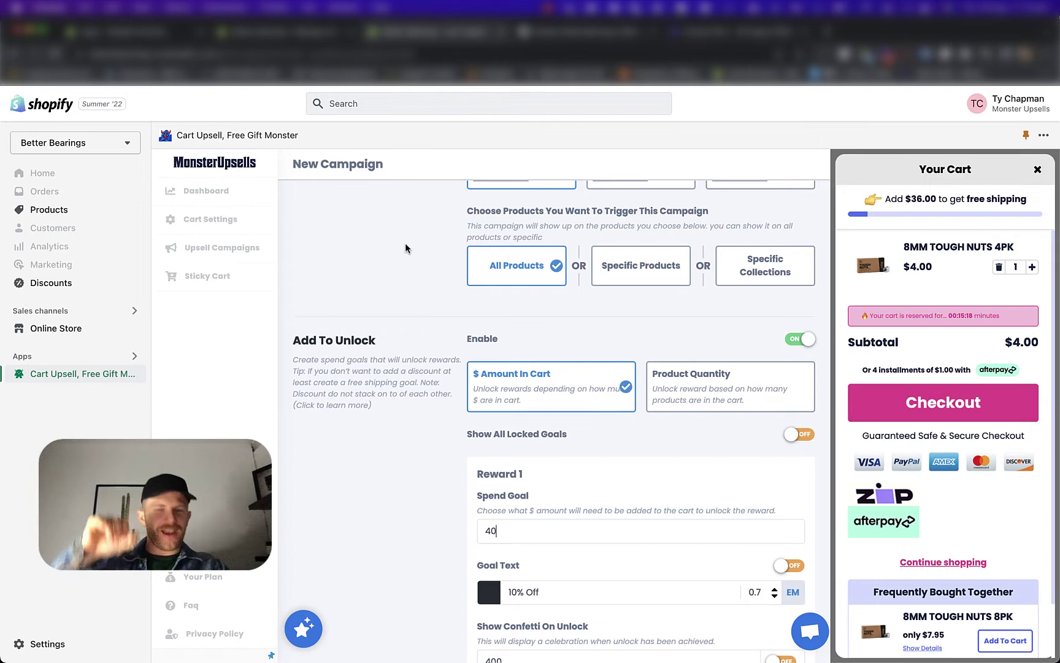
{"action": "scroll", "coordinate": [405, 243], "scroll_direction": "up", "scroll_amount": 5}
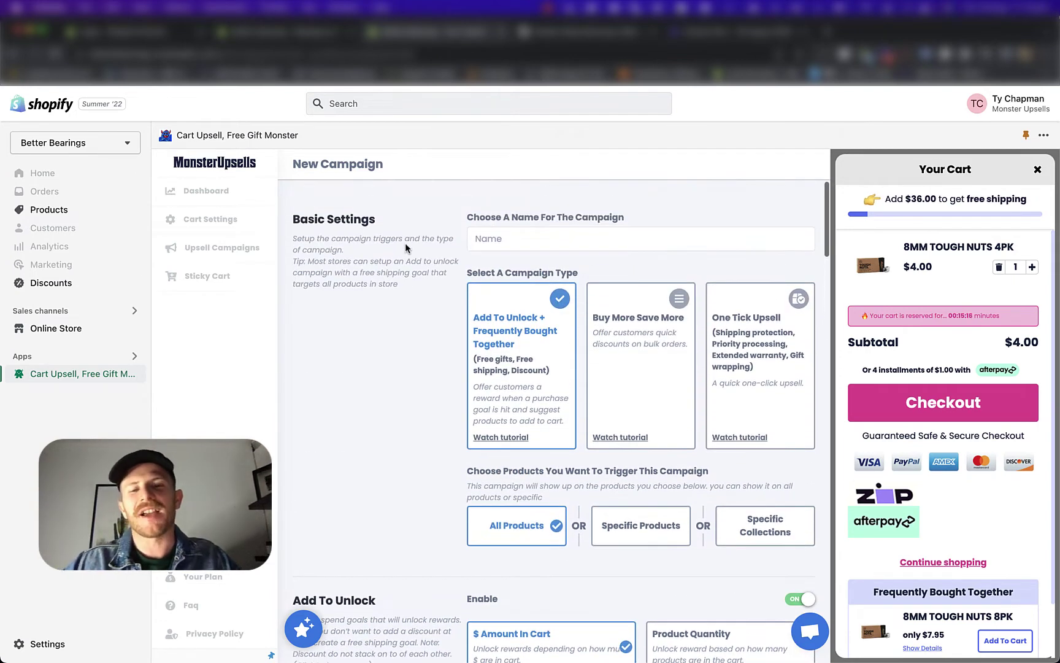
{"action": "scroll", "coordinate": [405, 243], "scroll_direction": "down", "scroll_amount": 5}
{"action": "scroll", "coordinate": [404, 243], "scroll_direction": "up", "scroll_amount": 5}
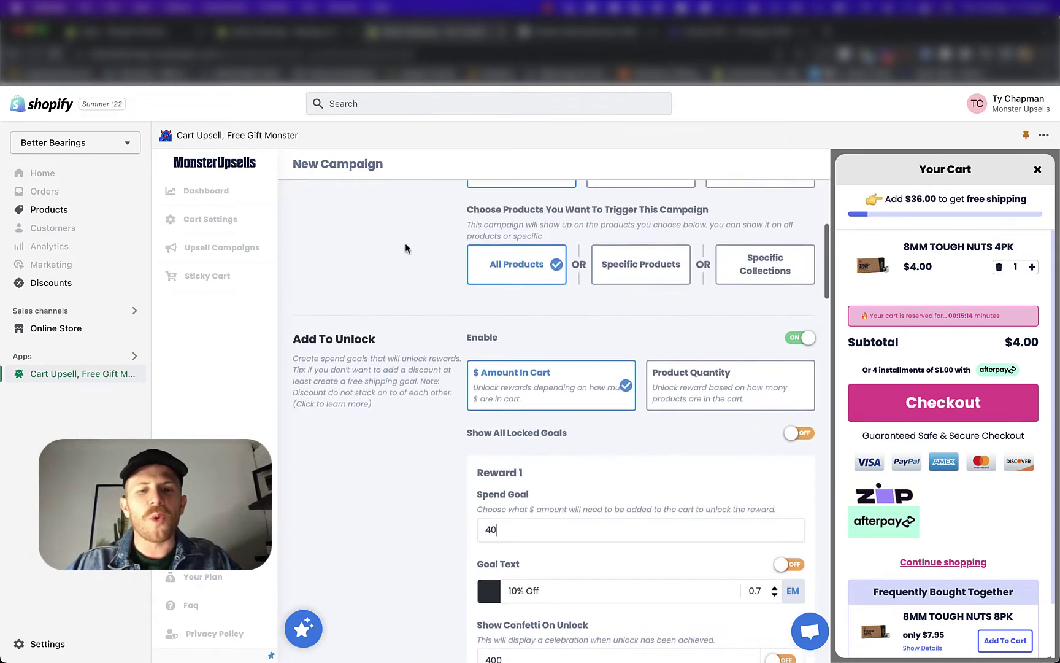
{"action": "scroll", "coordinate": [404, 242], "scroll_direction": "down", "scroll_amount": 5}
{"action": "scroll", "coordinate": [462, 446], "scroll_direction": "down", "scroll_amount": 1}
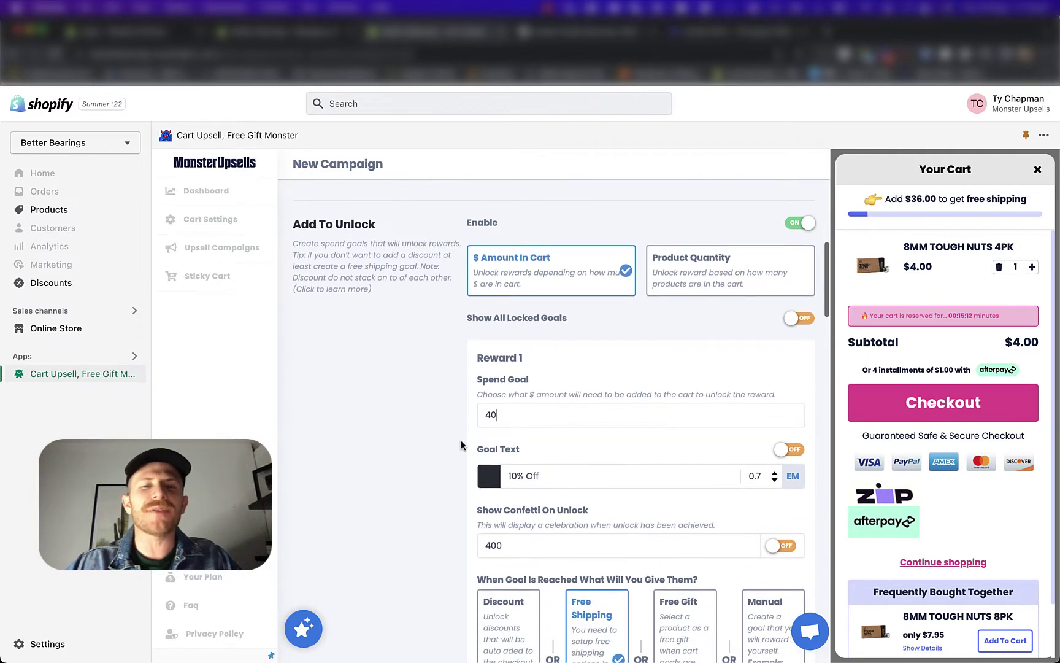
{"action": "scroll", "coordinate": [463, 501], "scroll_direction": "down", "scroll_amount": 1}
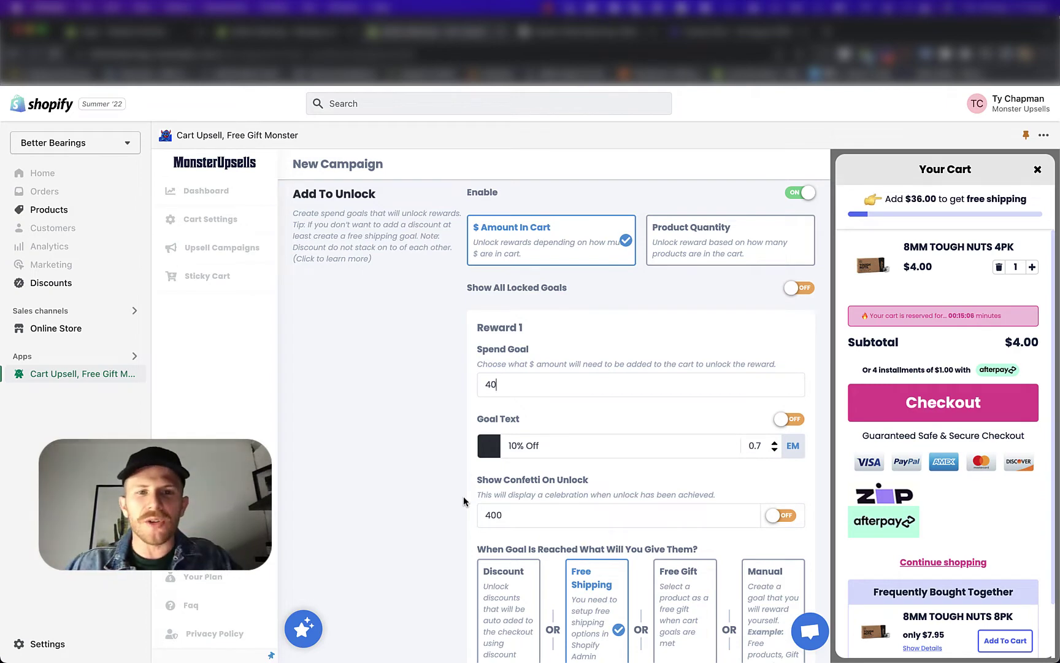
{"action": "scroll", "coordinate": [463, 501], "scroll_direction": "up", "scroll_amount": 2}
{"action": "scroll", "coordinate": [463, 496], "scroll_direction": "up", "scroll_amount": 5}
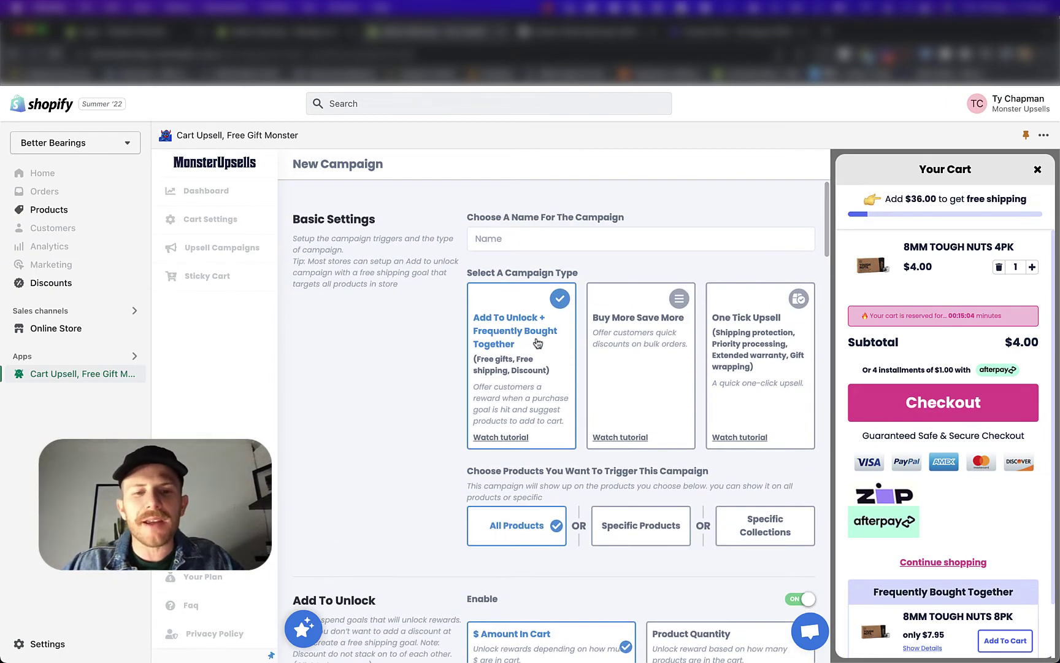
{"action": "left_click", "coordinate": [533, 239]}
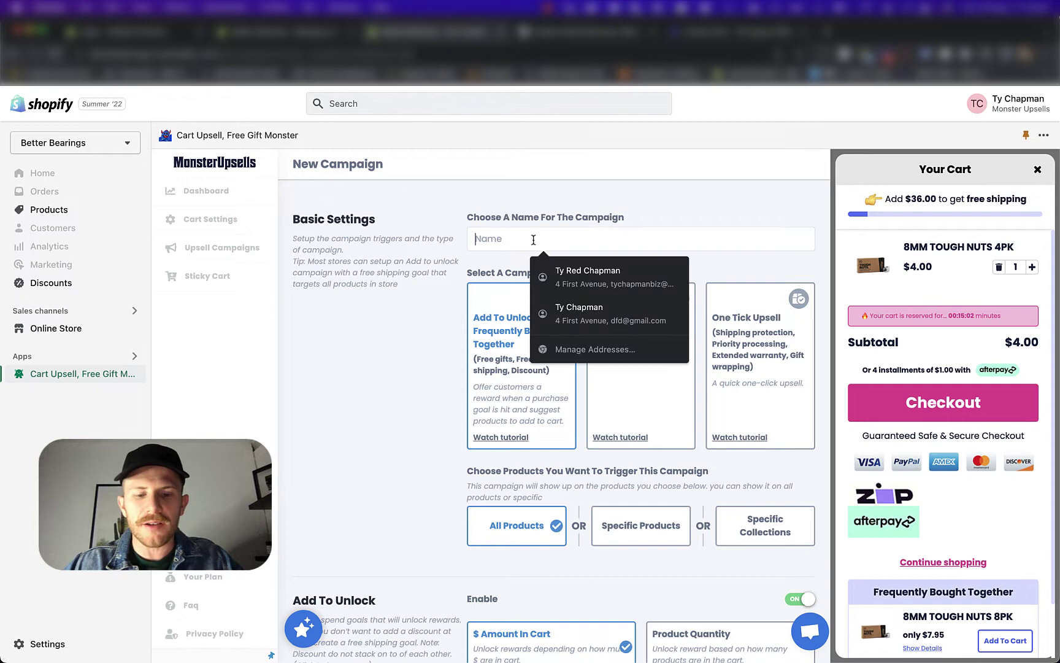
{"action": "type", "text": "test"}
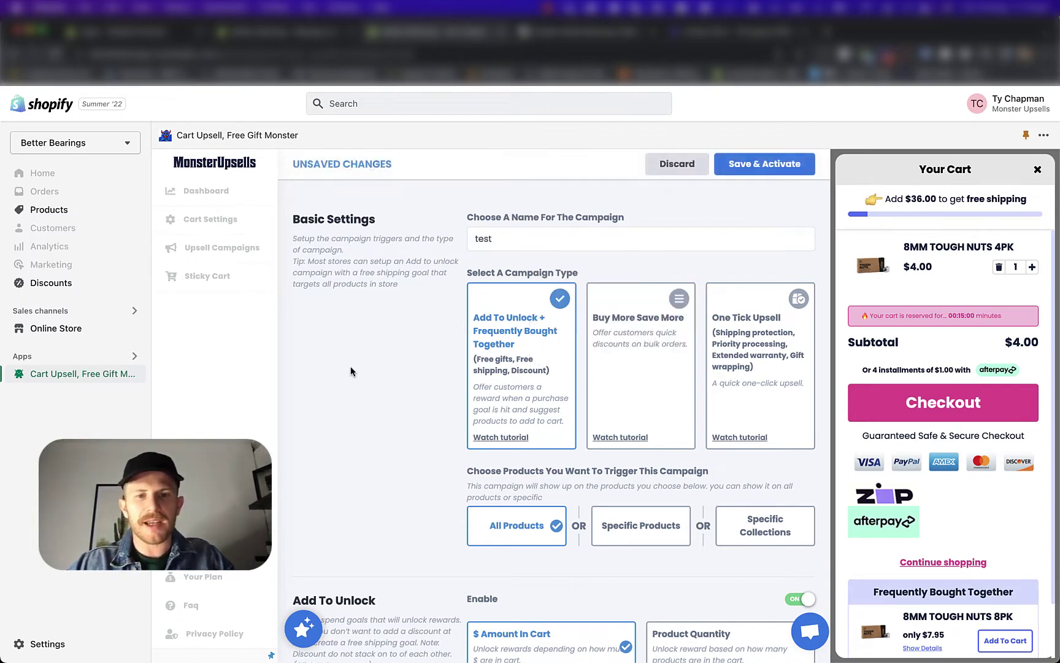
- Choose the Free Shipping reward card so Reward 1's goal text reads Free Shipping
{"action": "scroll", "coordinate": [350, 369], "scroll_direction": "down", "scroll_amount": 1}
{"action": "scroll", "coordinate": [350, 369], "scroll_direction": "down", "scroll_amount": 8}
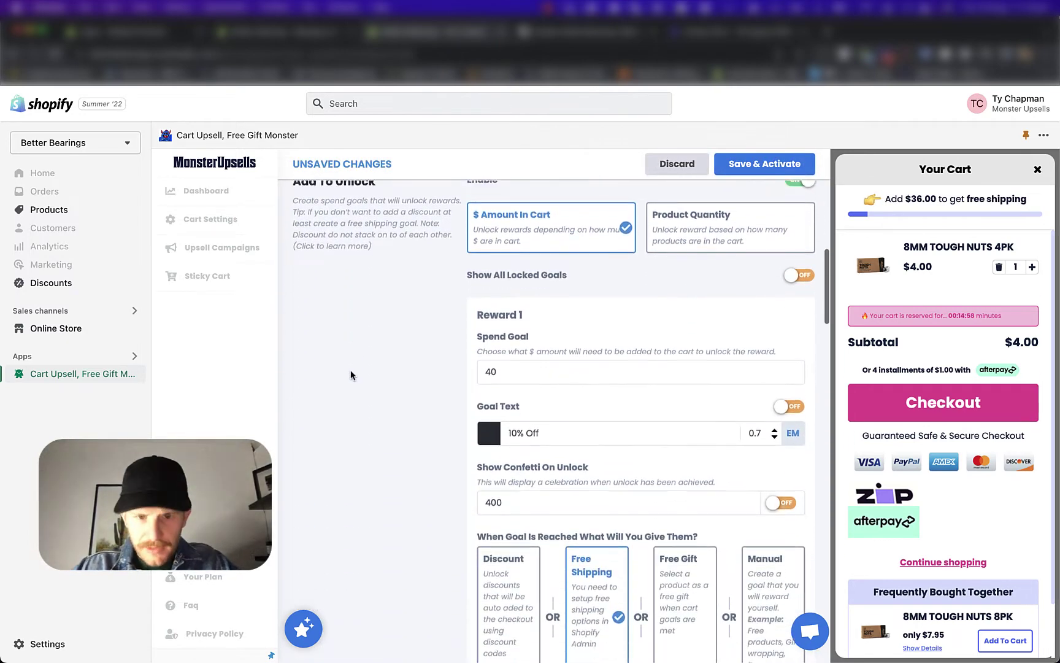
{"action": "scroll", "coordinate": [350, 369], "scroll_direction": "up", "scroll_amount": 4}
{"action": "scroll", "coordinate": [350, 369], "scroll_direction": "down", "scroll_amount": 3}
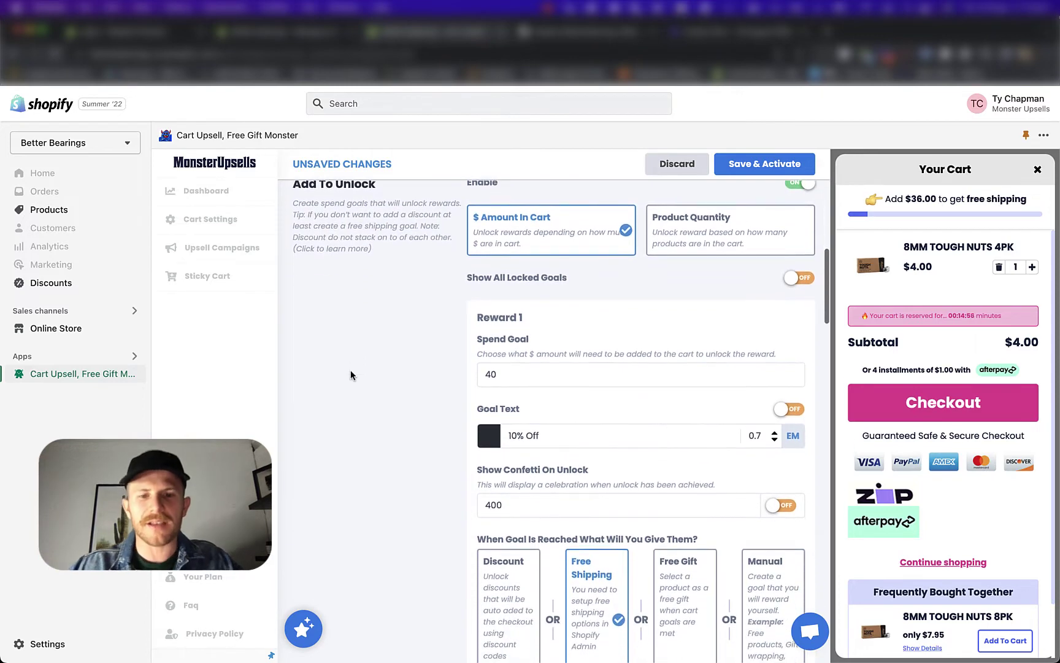
{"action": "scroll", "coordinate": [350, 369], "scroll_direction": "down", "scroll_amount": 2}
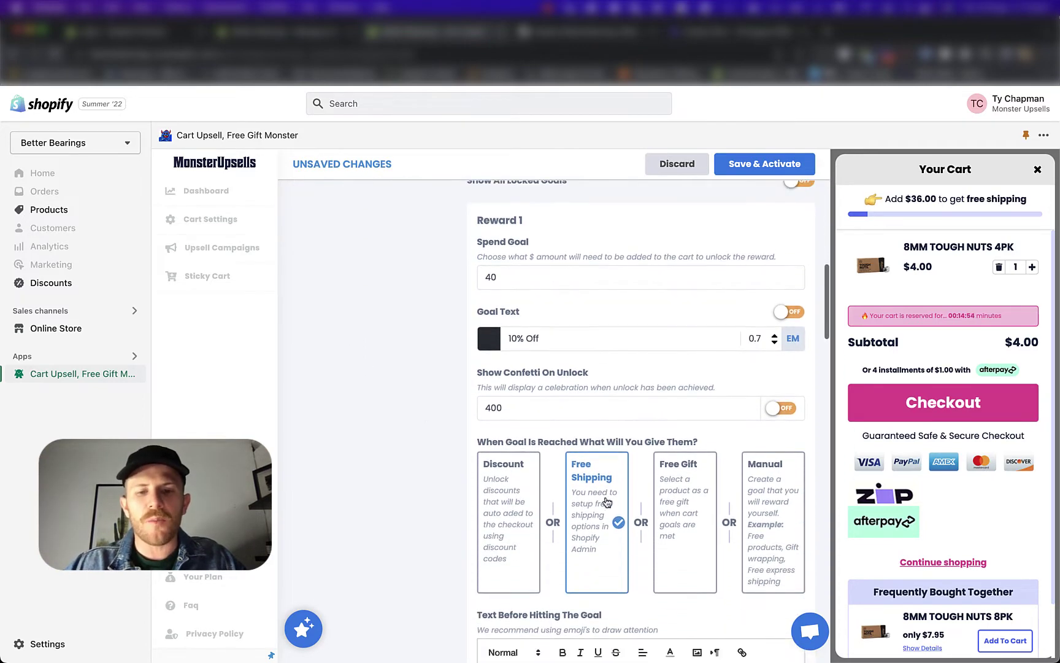
{"action": "left_click", "coordinate": [598, 482]}
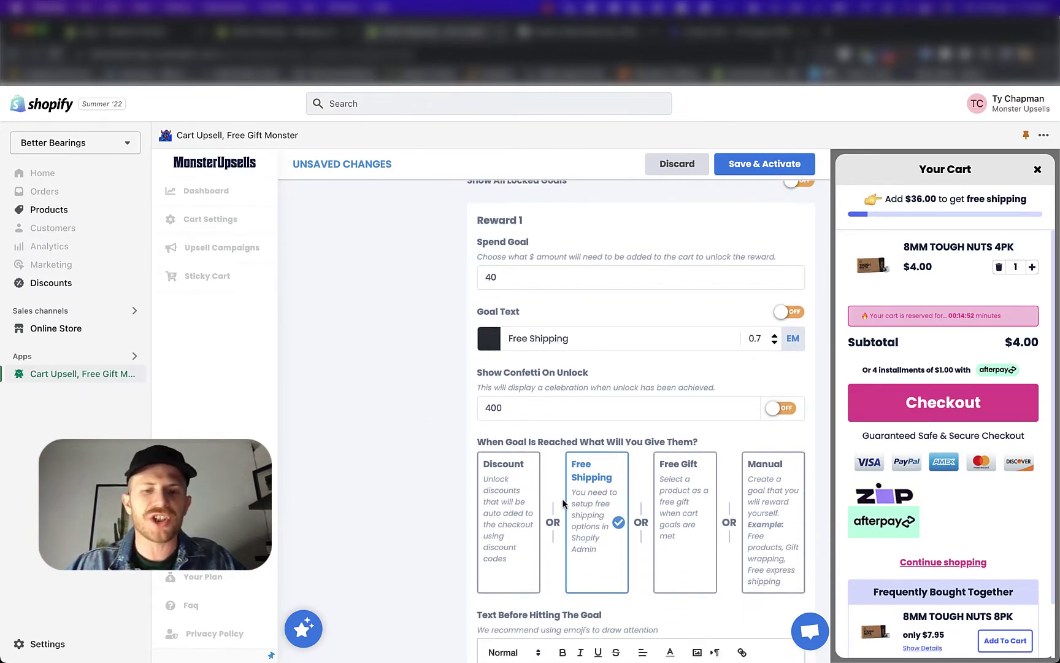
- On the Better Bearings product page, check the product details and the free shipping over $100 offer
{"action": "left_click", "coordinate": [579, 30]}
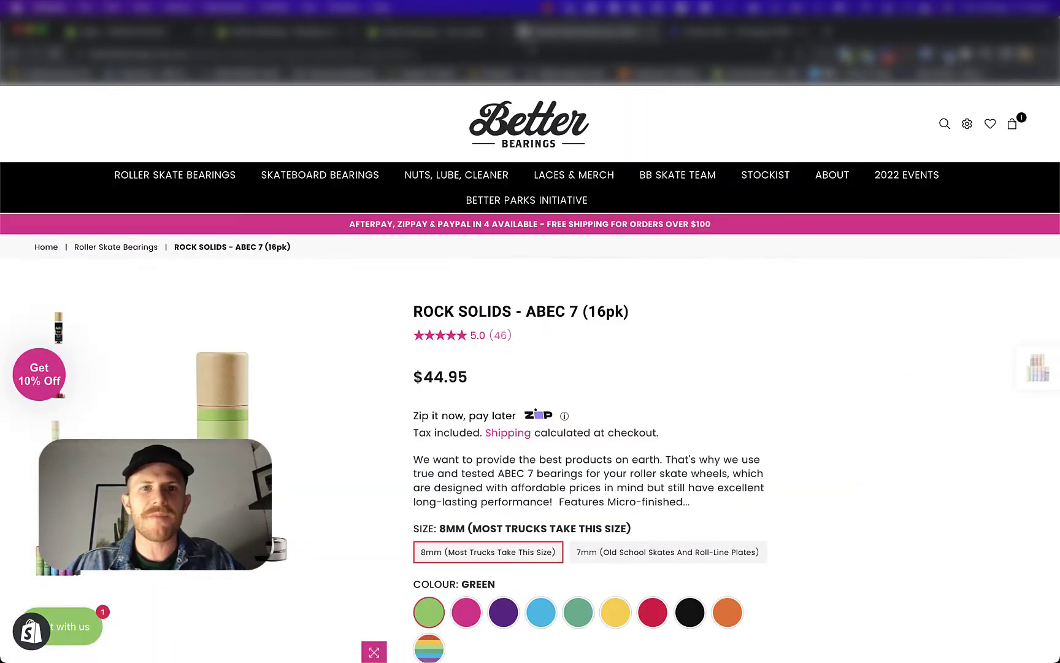
{"action": "left_click_drag", "start_coordinate": [462, 313], "coordinate": [470, 459]}
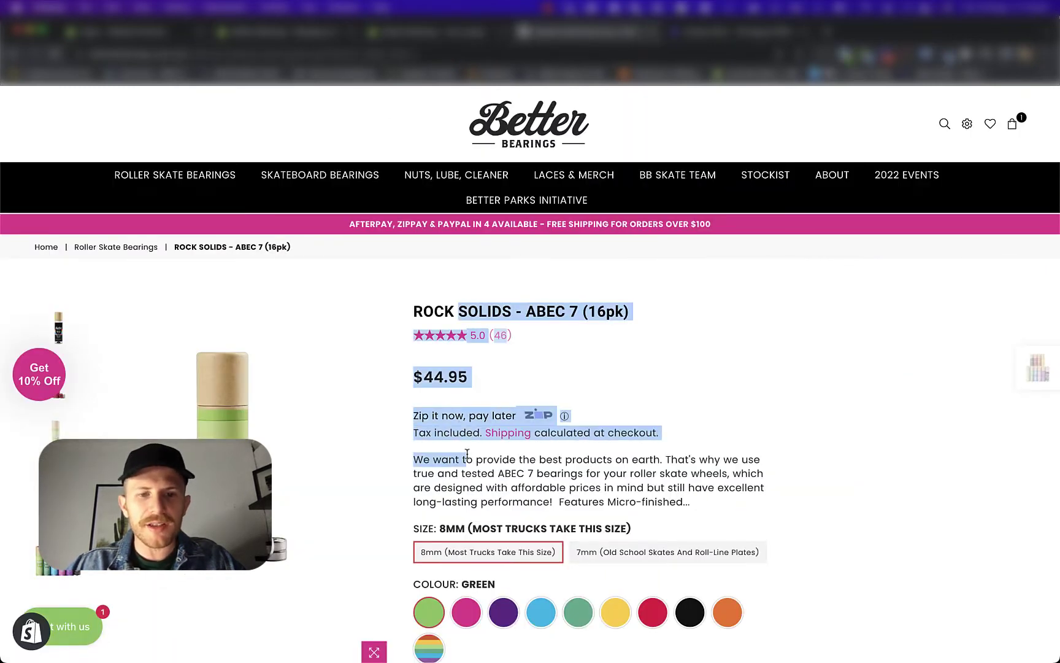
{"action": "double_click", "coordinate": [467, 459]}
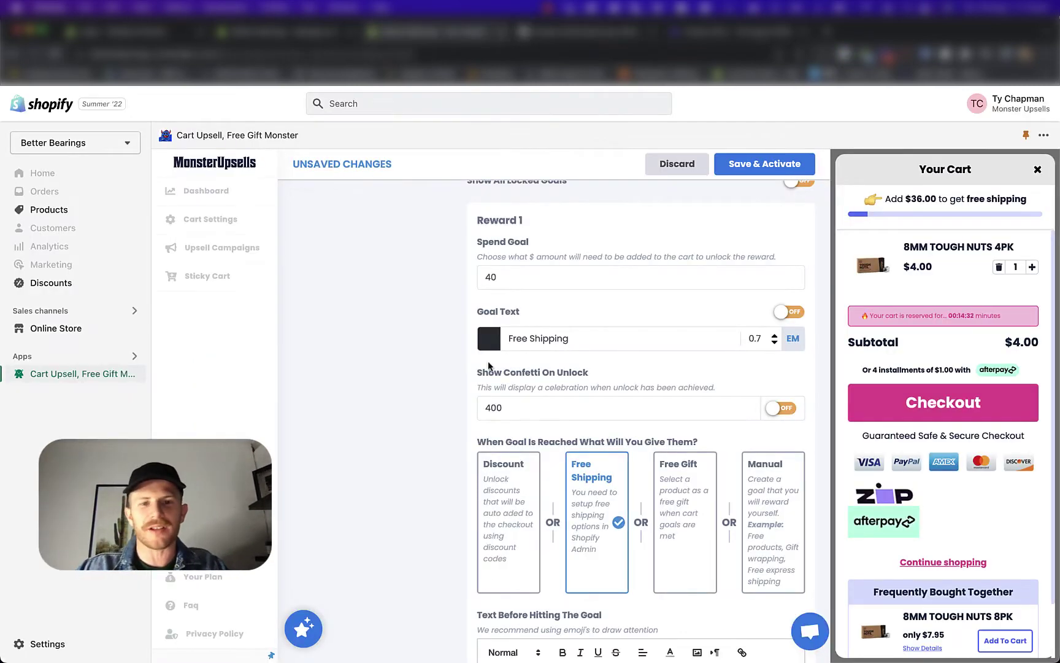
- Replace Reward 1's spend goal of 40 with 100, so the preview reads 'Add $96.00'
{"action": "scroll", "coordinate": [523, 330], "scroll_direction": "up", "scroll_amount": 2}
{"action": "double_click", "coordinate": [512, 331]}
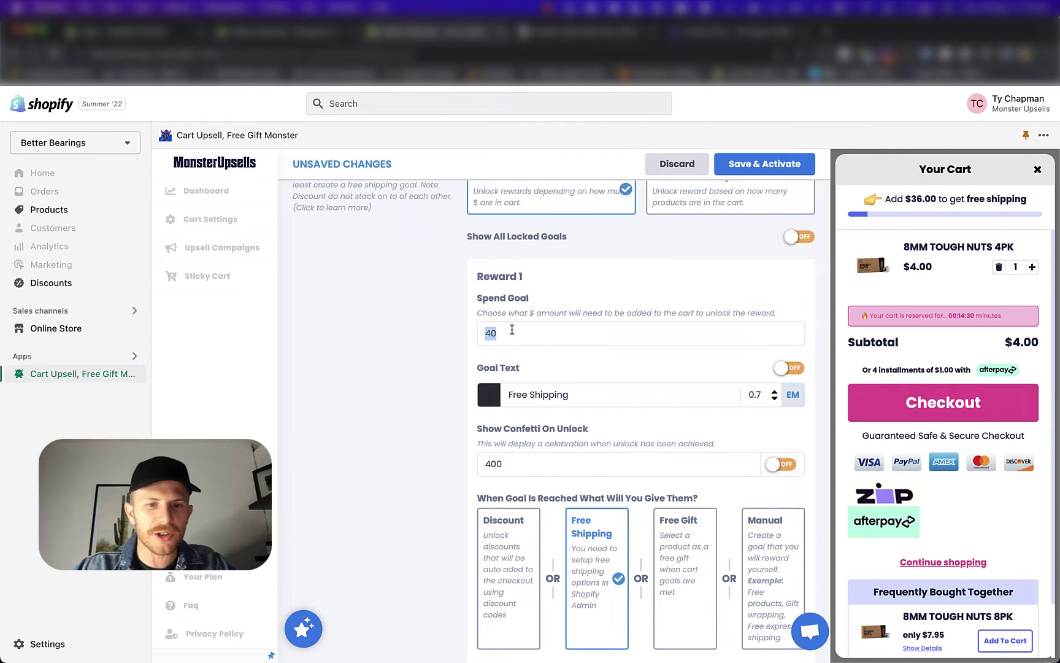
{"action": "type", "text": "100"}
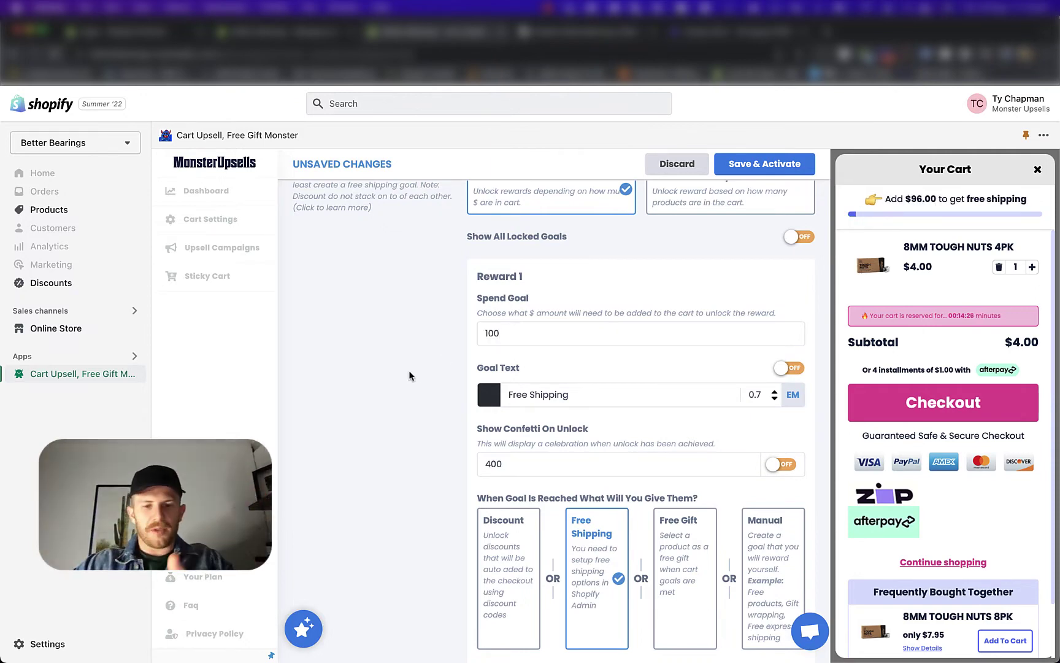
{"action": "scroll", "coordinate": [489, 457], "scroll_direction": "down", "scroll_amount": 2}
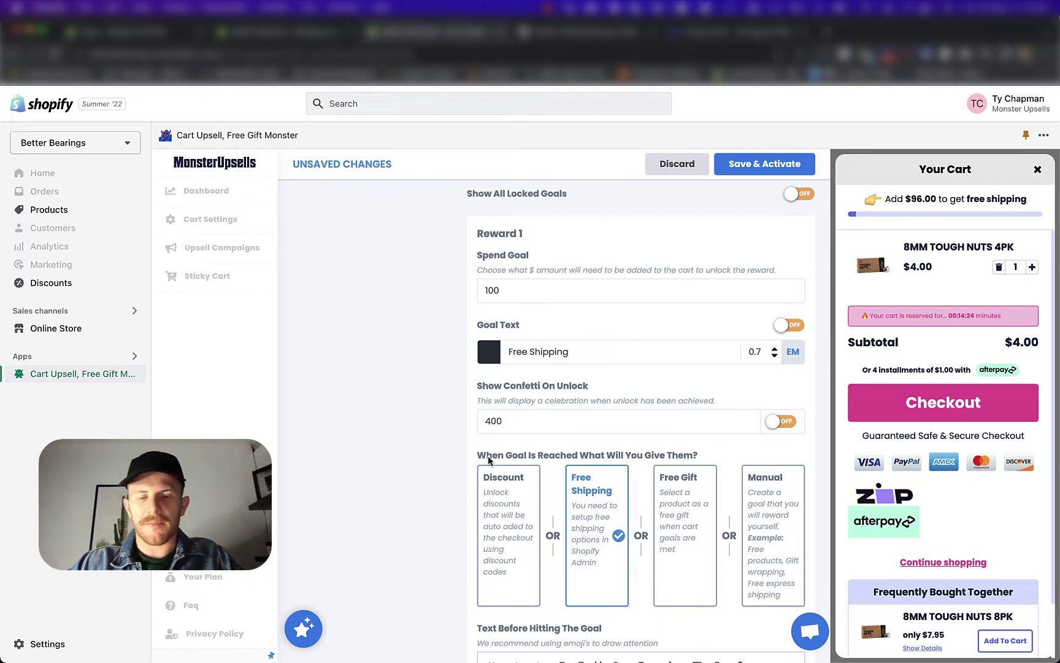
{"action": "scroll", "coordinate": [462, 350], "scroll_direction": "up", "scroll_amount": 10}
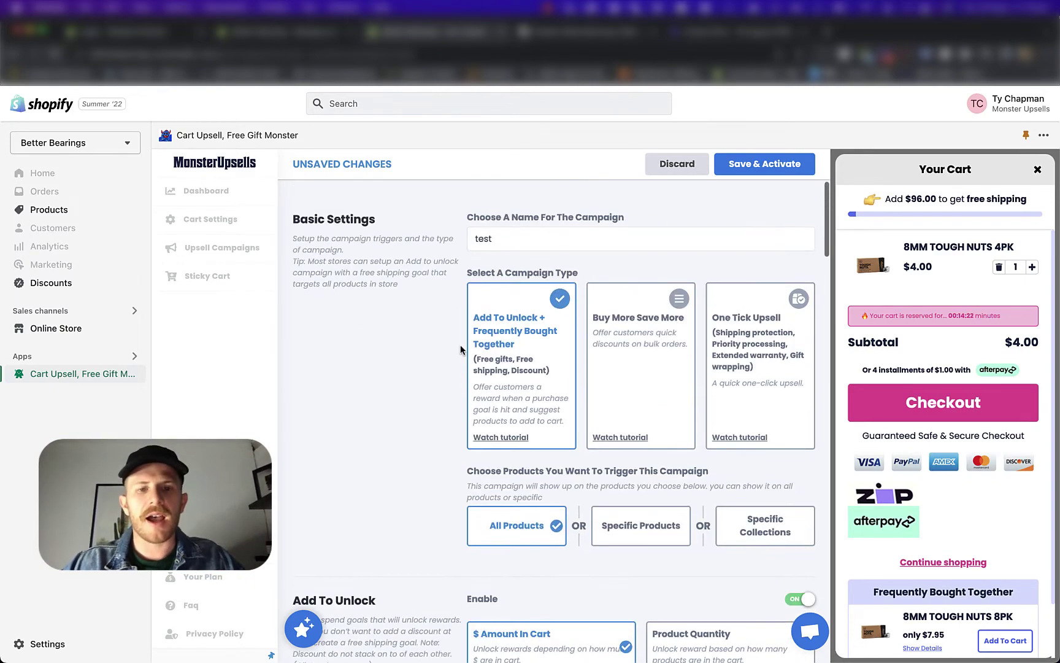
{"action": "scroll", "coordinate": [460, 350], "scroll_direction": "down", "scroll_amount": 5}
{"action": "scroll", "coordinate": [461, 349], "scroll_direction": "down", "scroll_amount": 5}
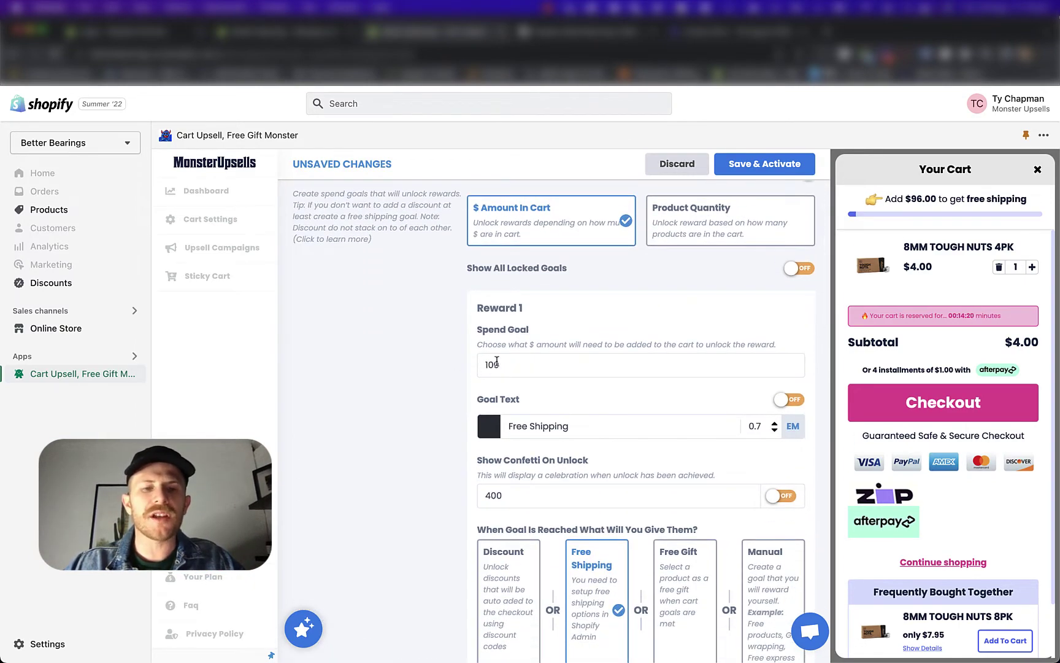
{"action": "left_click", "coordinate": [492, 365]}
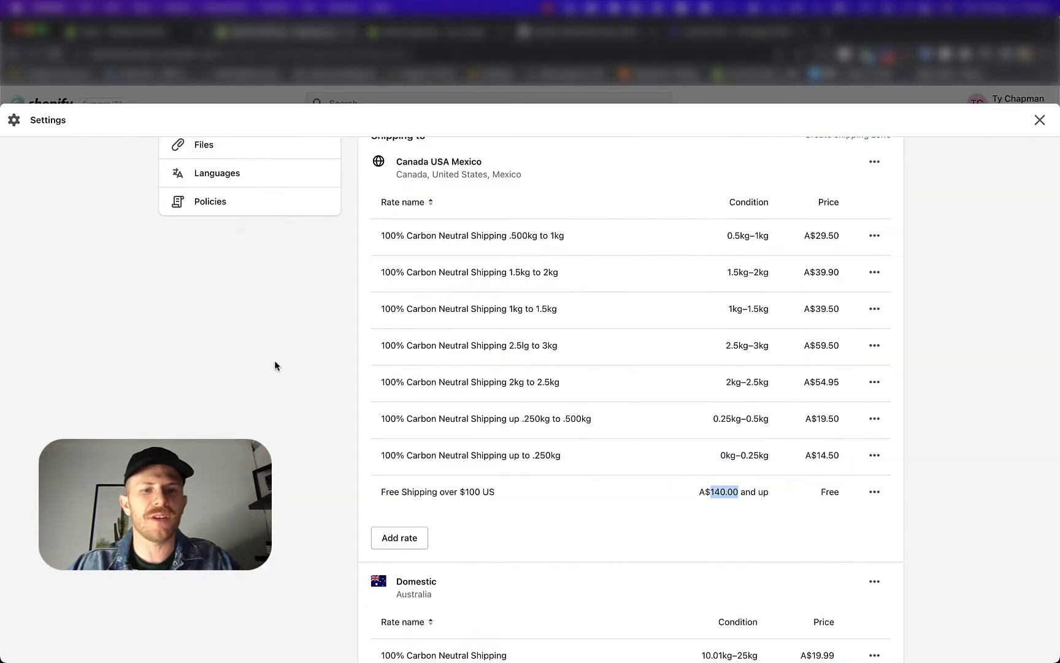
- Go to Settings > Shipping and delivery and manage the general shipping profile
{"action": "scroll", "coordinate": [270, 353], "scroll_direction": "up", "scroll_amount": 15}
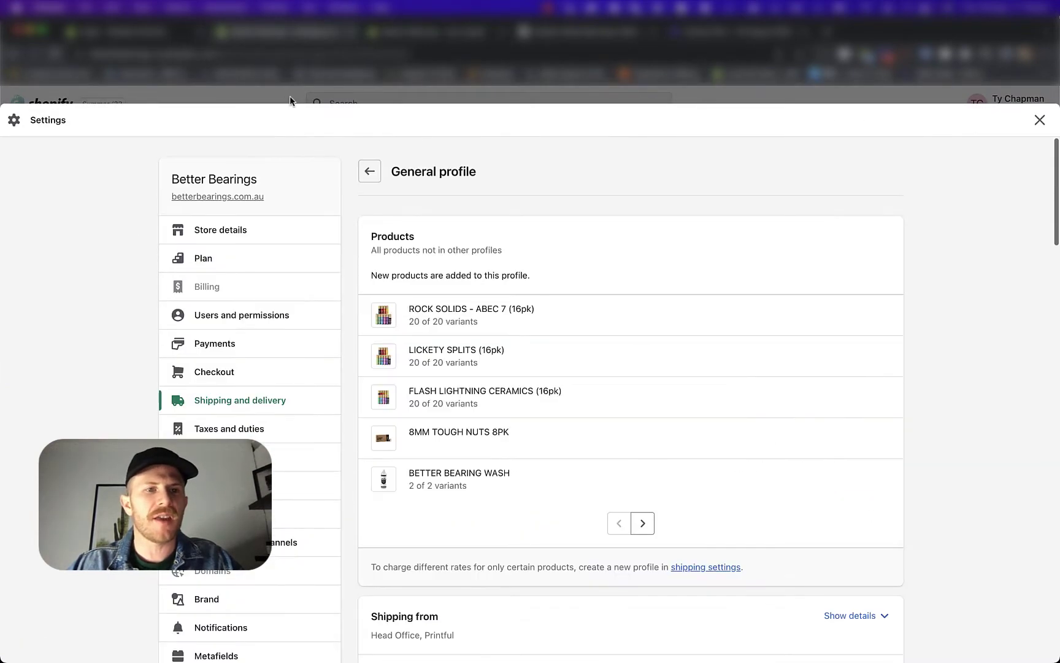
{"action": "left_click", "coordinate": [285, 95]}
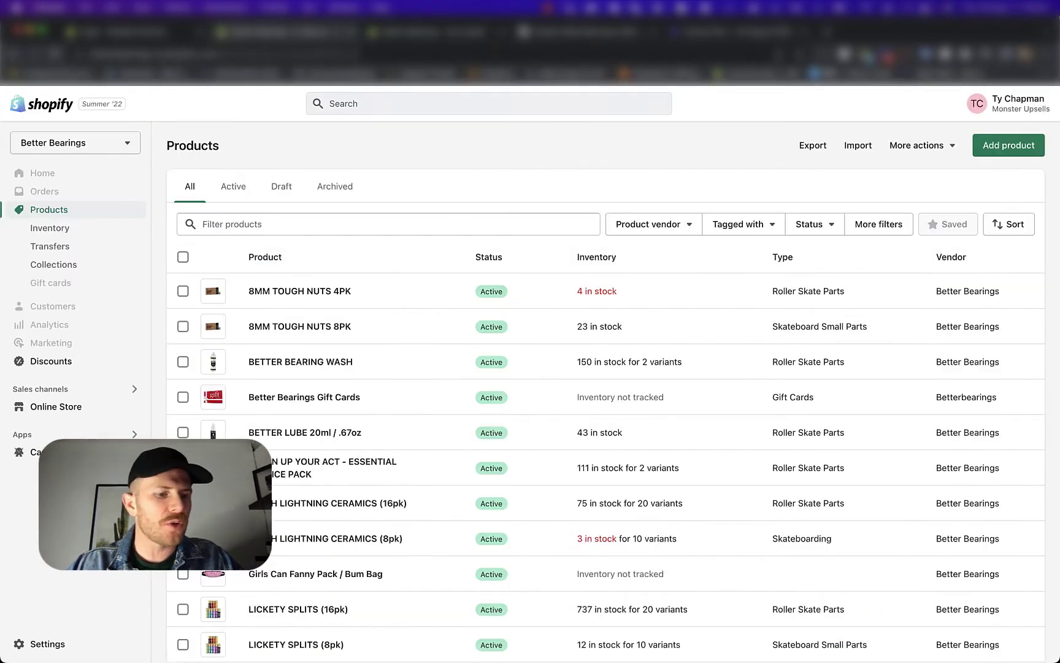
{"action": "left_click", "coordinate": [49, 643]}
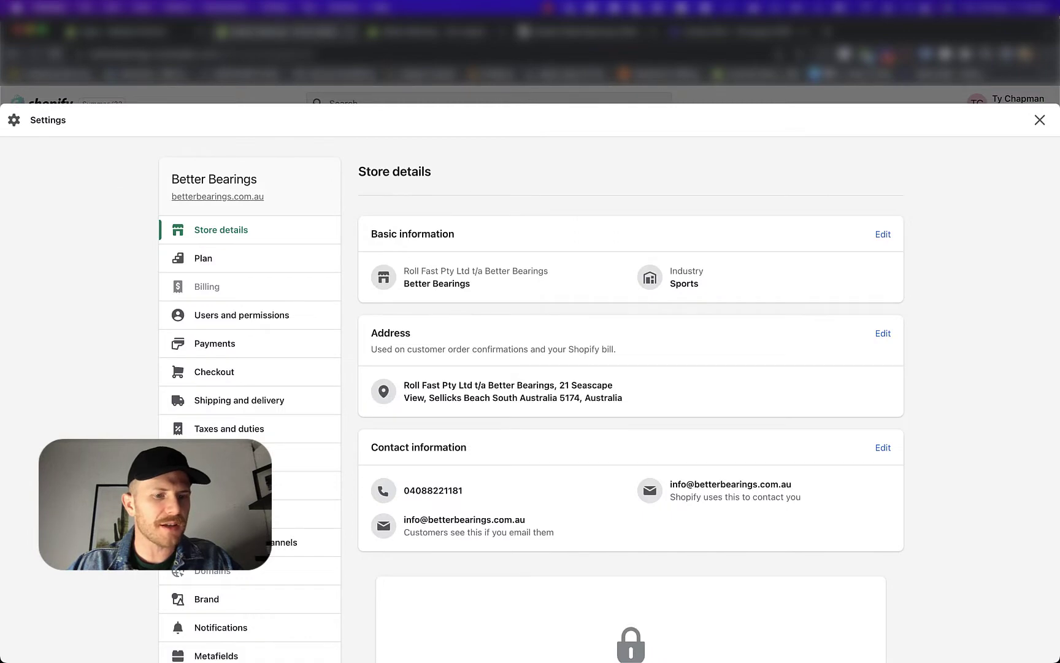
{"action": "scroll", "coordinate": [227, 334], "scroll_direction": "down", "scroll_amount": 3}
{"action": "left_click", "coordinate": [232, 325]}
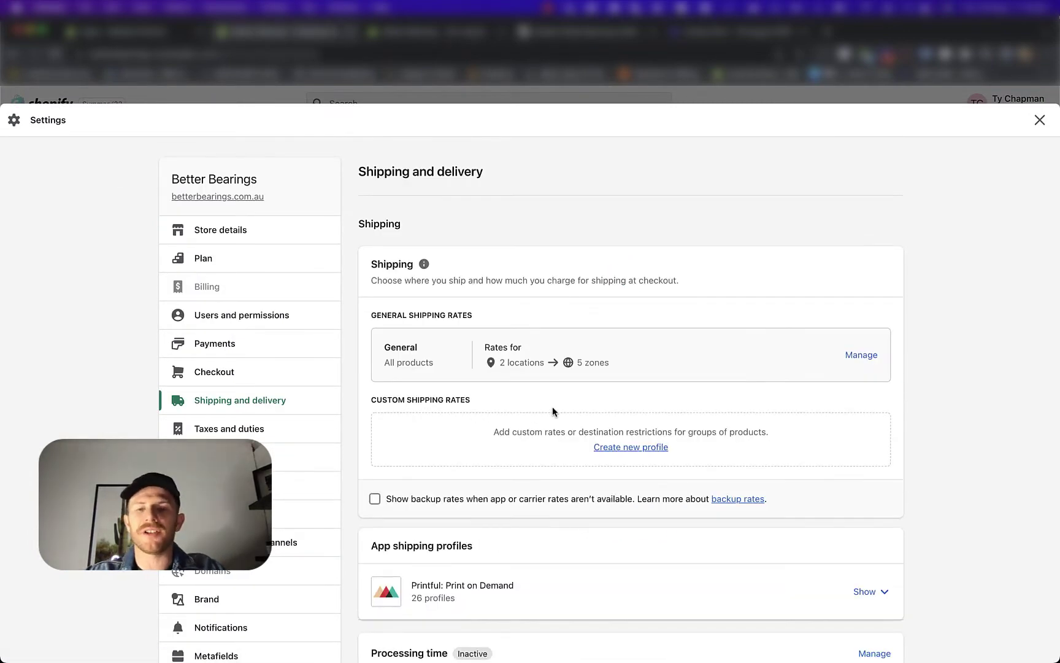
{"action": "scroll", "coordinate": [552, 406], "scroll_direction": "down", "scroll_amount": 1}
{"action": "left_click", "coordinate": [869, 341]}
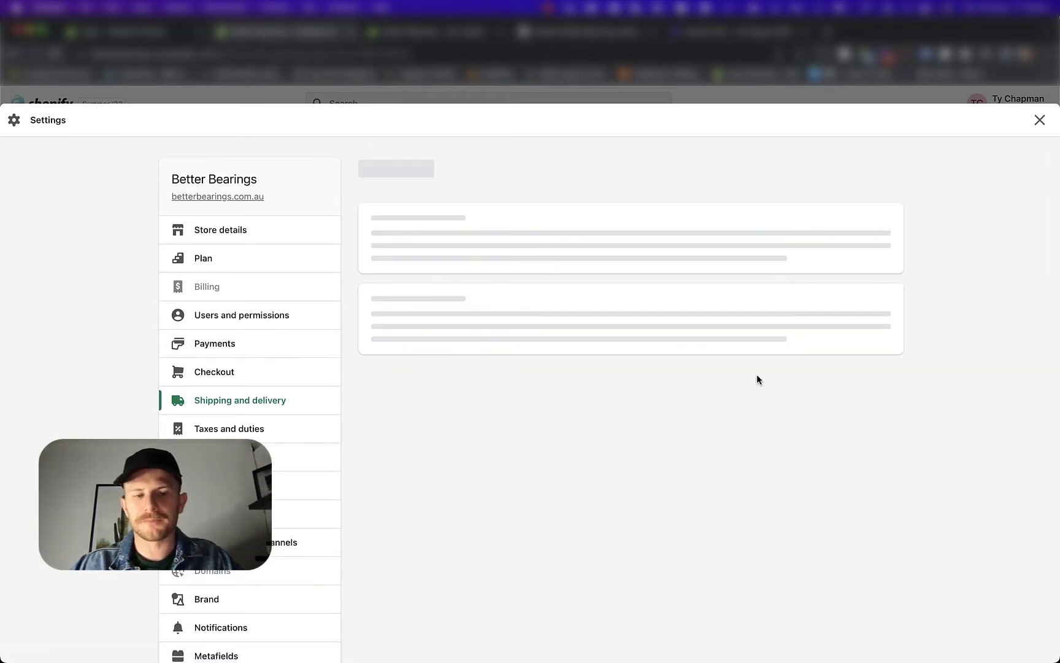
- Confirm the zone covers Canada, United States and Mexico, and load its remaining rates
{"action": "scroll", "coordinate": [759, 381], "scroll_direction": "down", "scroll_amount": 8}
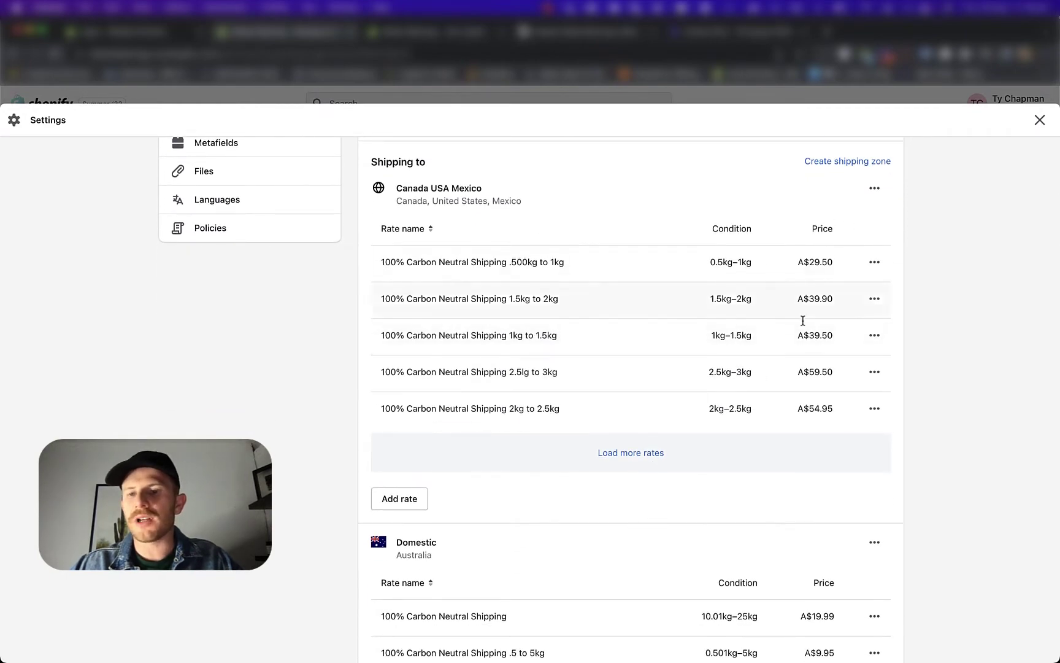
{"action": "scroll", "coordinate": [801, 395], "scroll_direction": "down", "scroll_amount": 2}
{"action": "scroll", "coordinate": [802, 398], "scroll_direction": "down", "scroll_amount": 7}
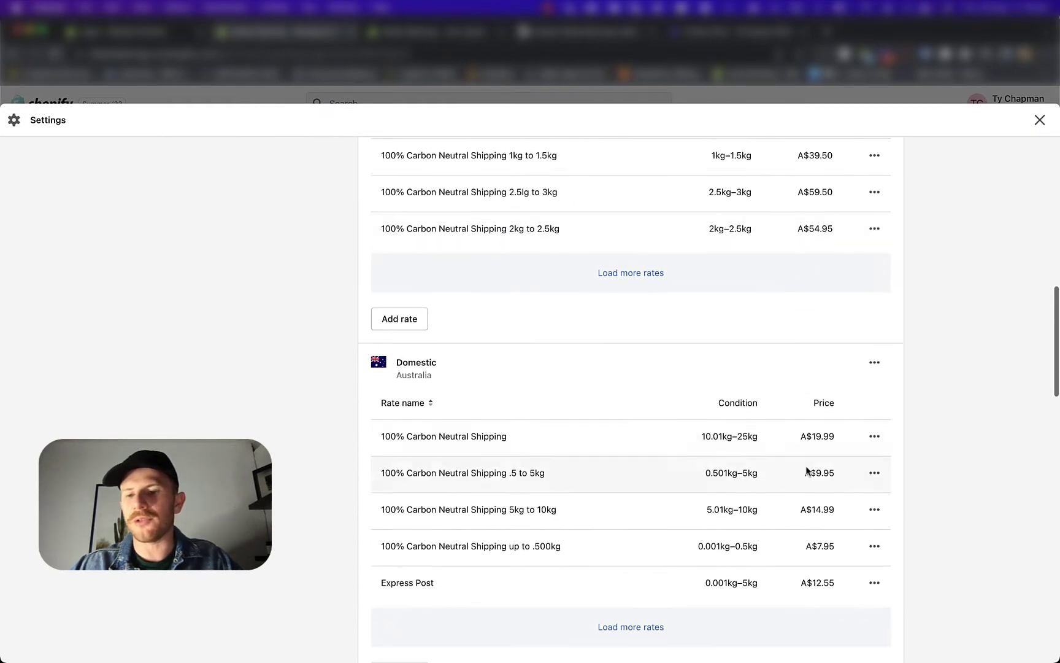
{"action": "scroll", "coordinate": [806, 470], "scroll_direction": "down", "scroll_amount": 4}
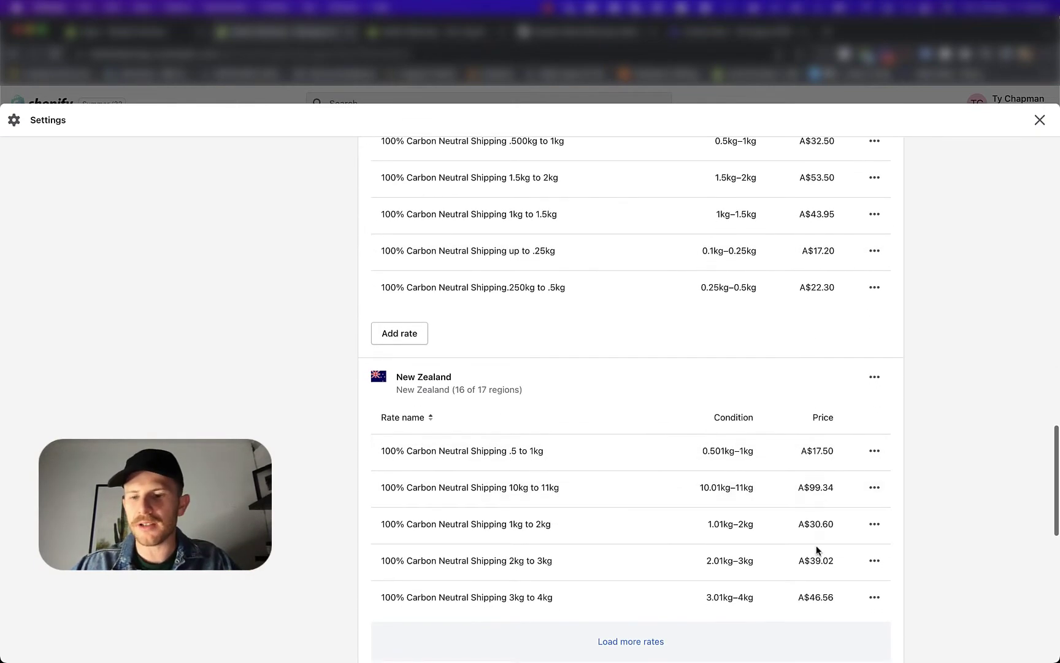
{"action": "scroll", "coordinate": [821, 503], "scroll_direction": "up", "scroll_amount": 4}
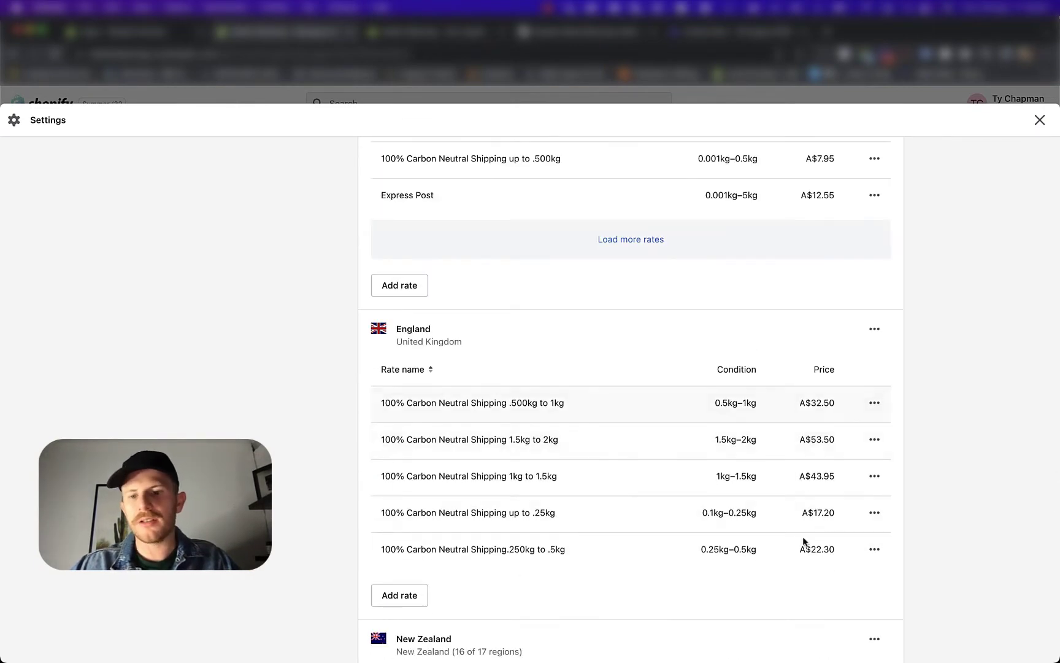
{"action": "scroll", "coordinate": [804, 509], "scroll_direction": "up", "scroll_amount": 4}
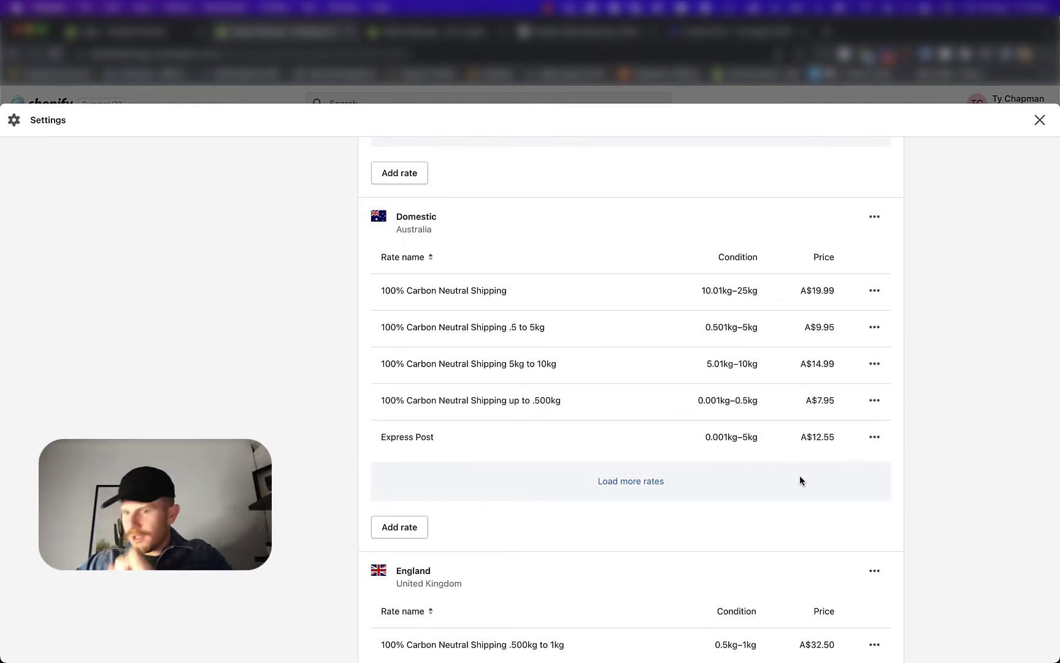
{"action": "scroll", "coordinate": [799, 479], "scroll_direction": "up", "scroll_amount": 9}
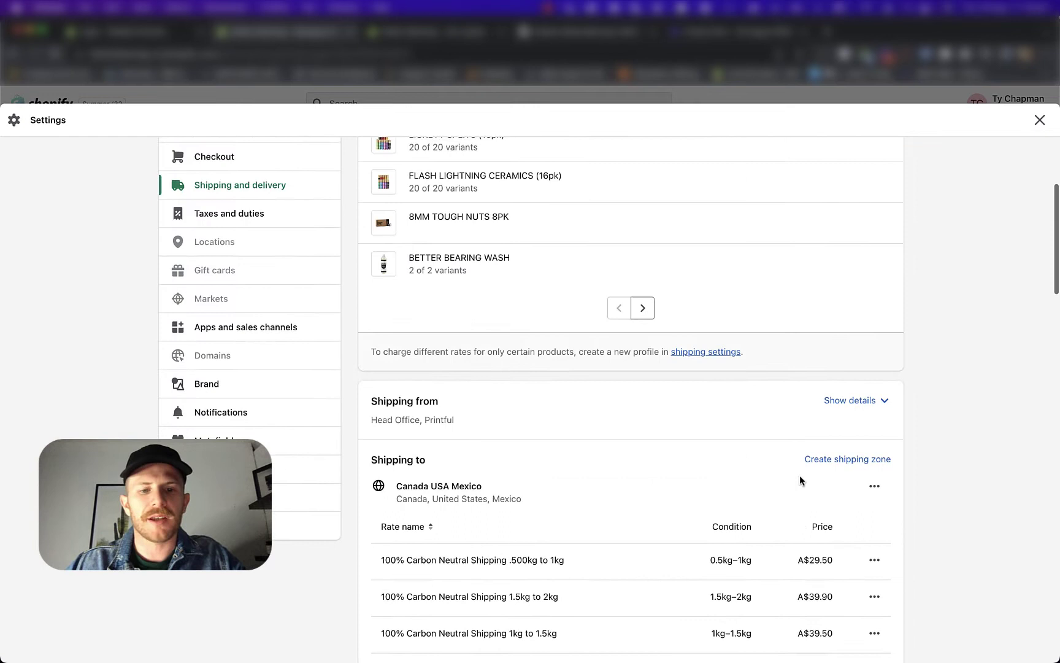
{"action": "scroll", "coordinate": [800, 477], "scroll_direction": "down", "scroll_amount": 3}
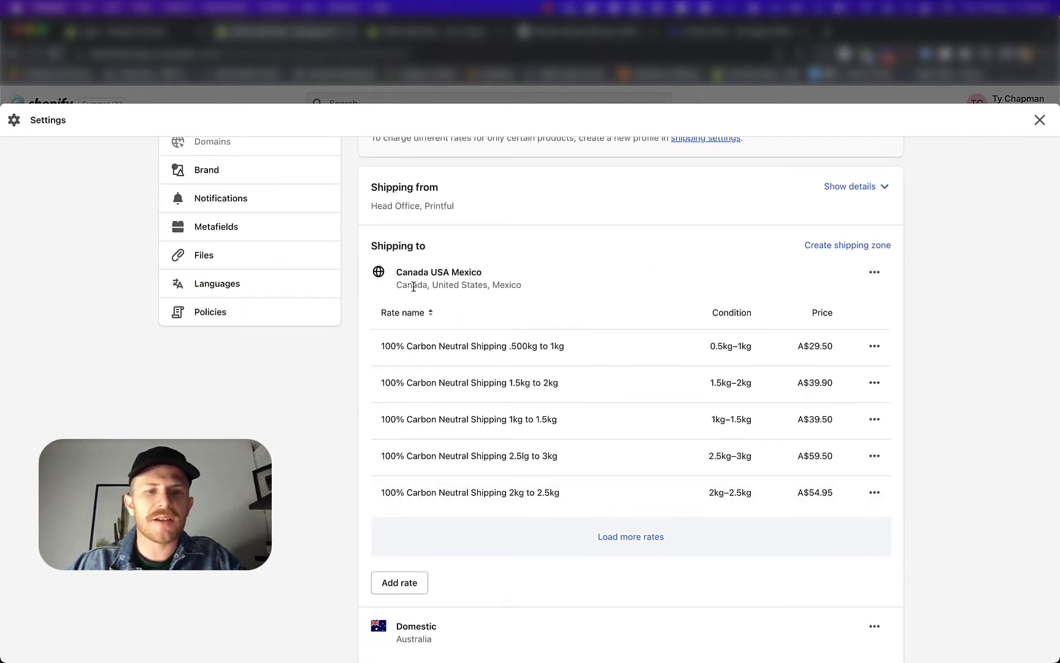
{"action": "double_click", "coordinate": [414, 286]}
{"action": "left_click", "coordinate": [437, 286]}
{"action": "left_click_drag", "start_coordinate": [437, 286], "coordinate": [481, 286]}
{"action": "left_click", "coordinate": [500, 286]}
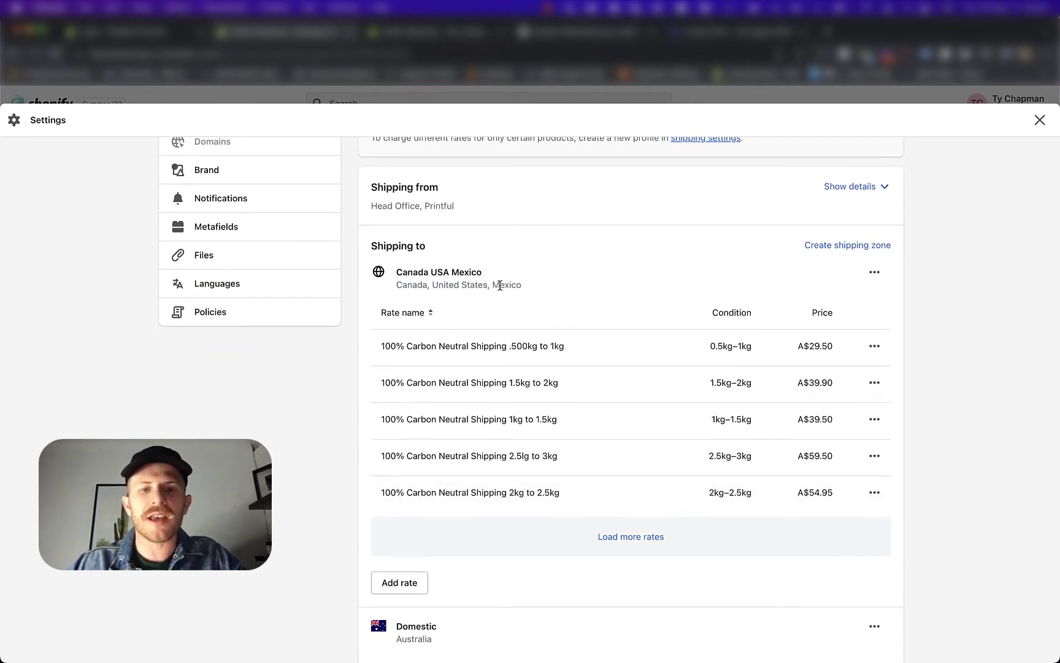
{"action": "double_click", "coordinate": [500, 286]}
{"action": "left_click", "coordinate": [631, 537]}
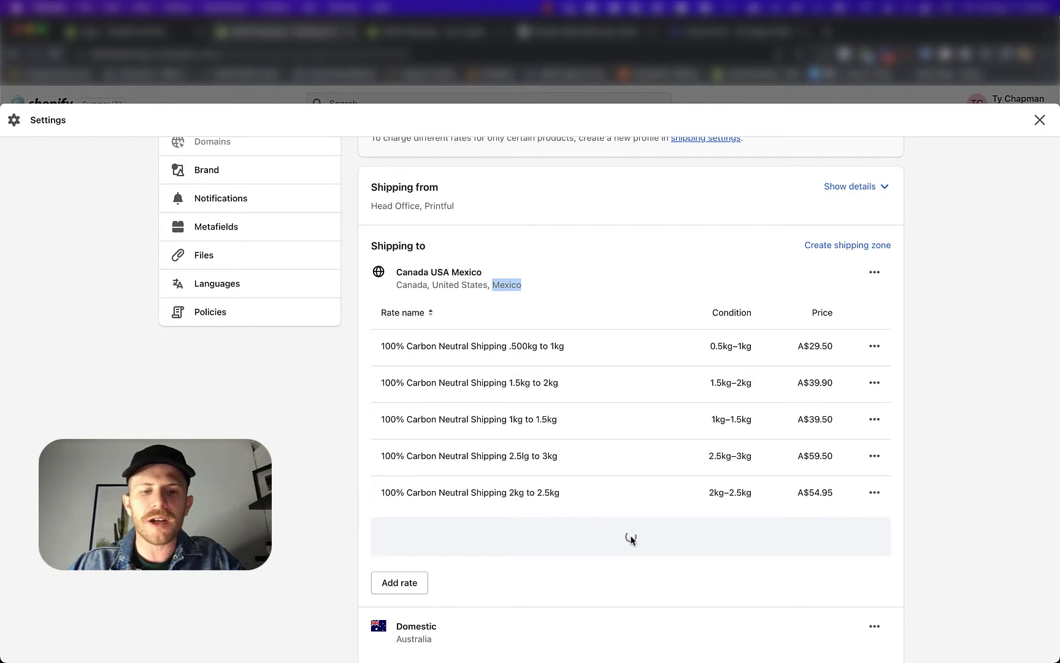
- Check that the Free Shipping rate applies at A$140.00 and up
{"action": "scroll", "coordinate": [630, 538], "scroll_direction": "down", "scroll_amount": 1}
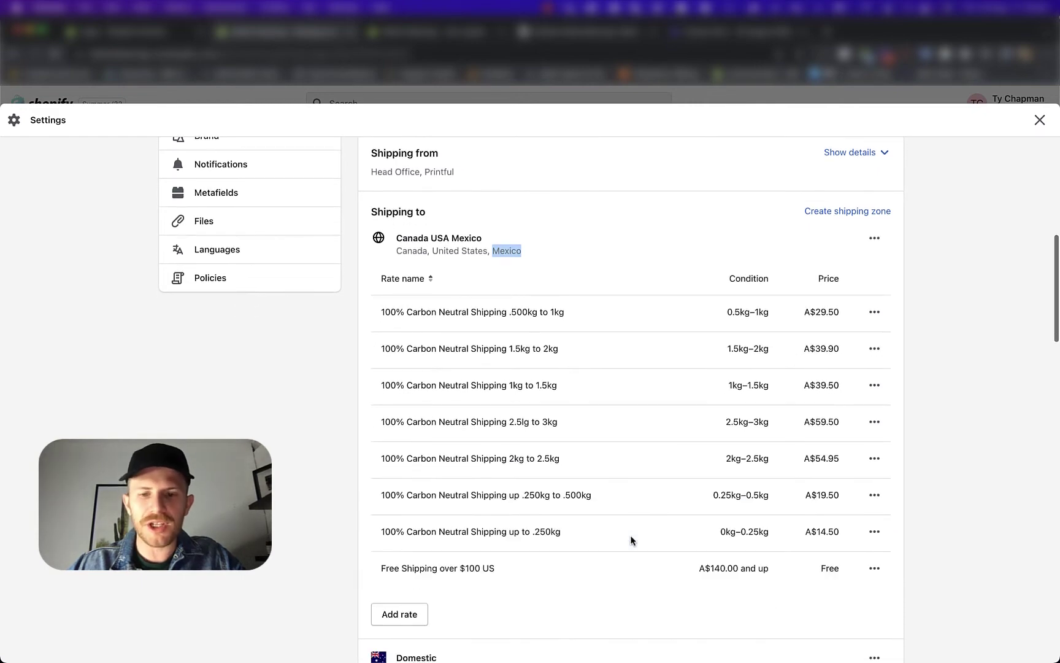
{"action": "scroll", "coordinate": [631, 540], "scroll_direction": "down", "scroll_amount": 3}
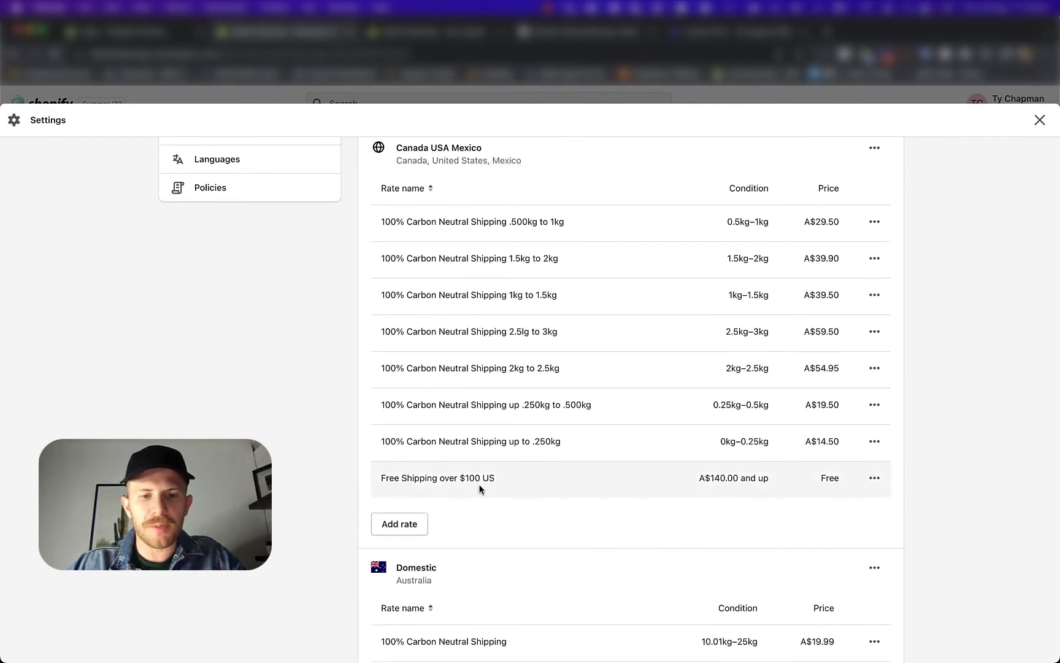
{"action": "left_click_drag", "start_coordinate": [480, 487], "coordinate": [317, 455]}
{"action": "left_click", "coordinate": [306, 457]}
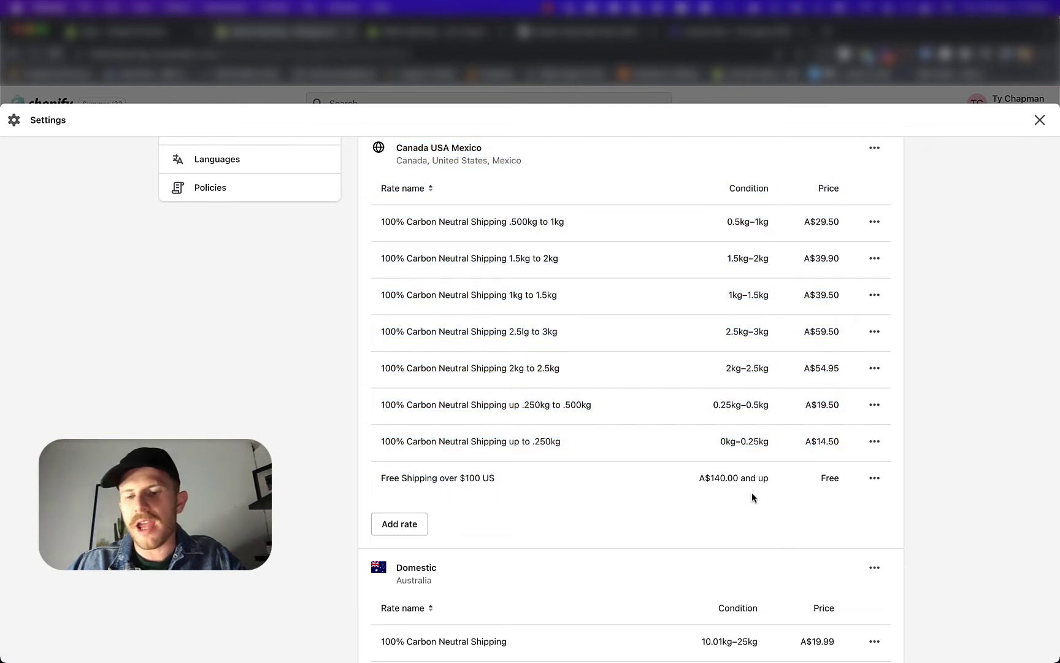
{"action": "triple_click", "coordinate": [724, 478]}
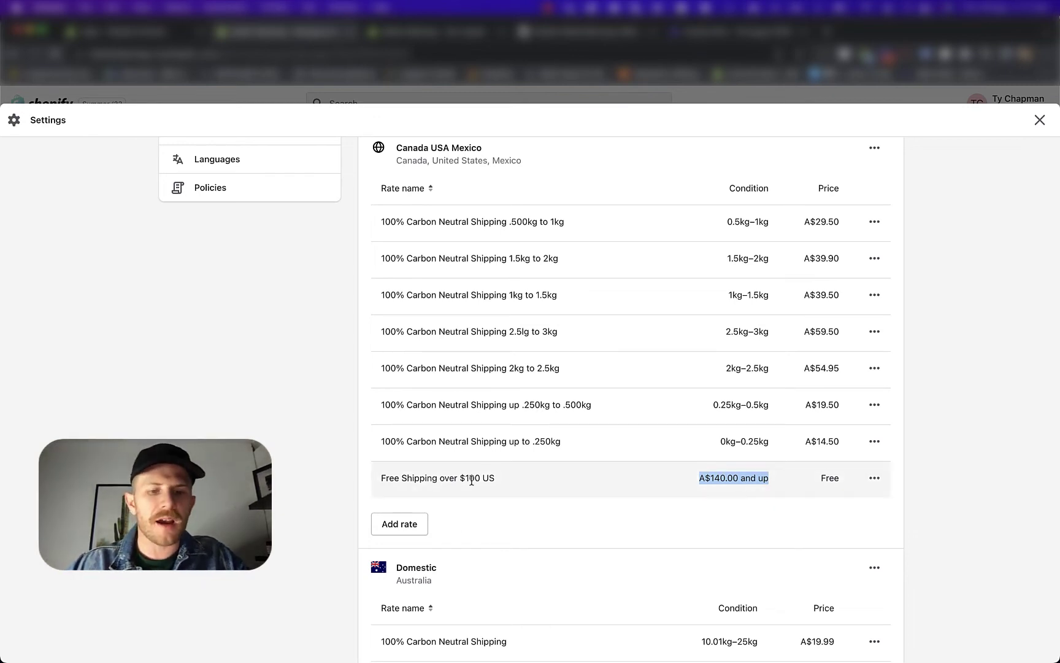
{"action": "left_click_drag", "start_coordinate": [489, 478], "coordinate": [384, 480]}
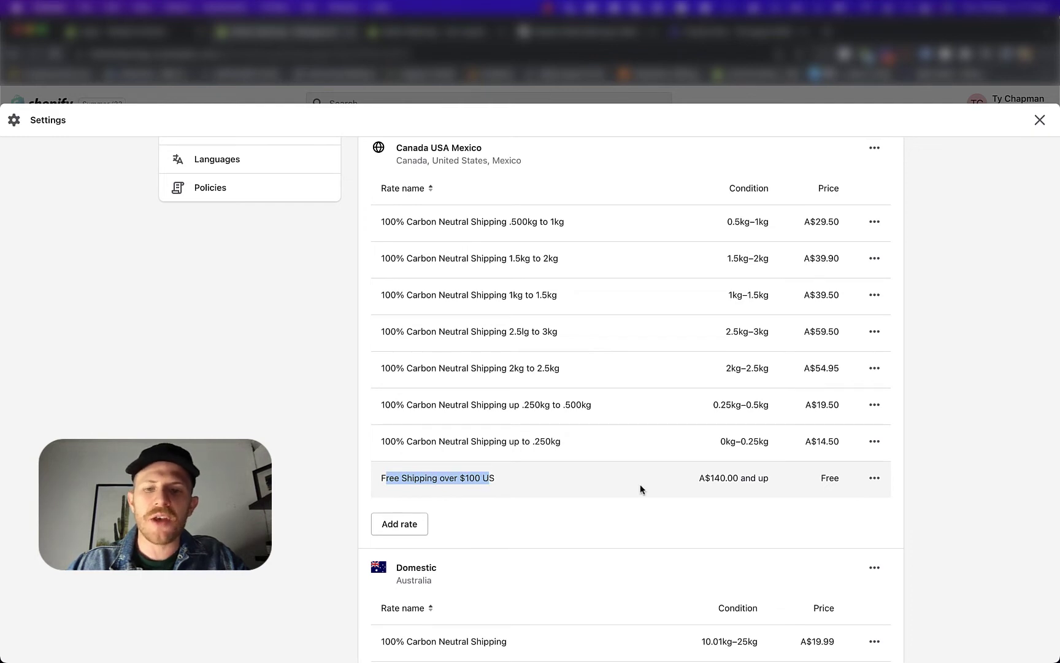
{"action": "double_click", "coordinate": [723, 477]}
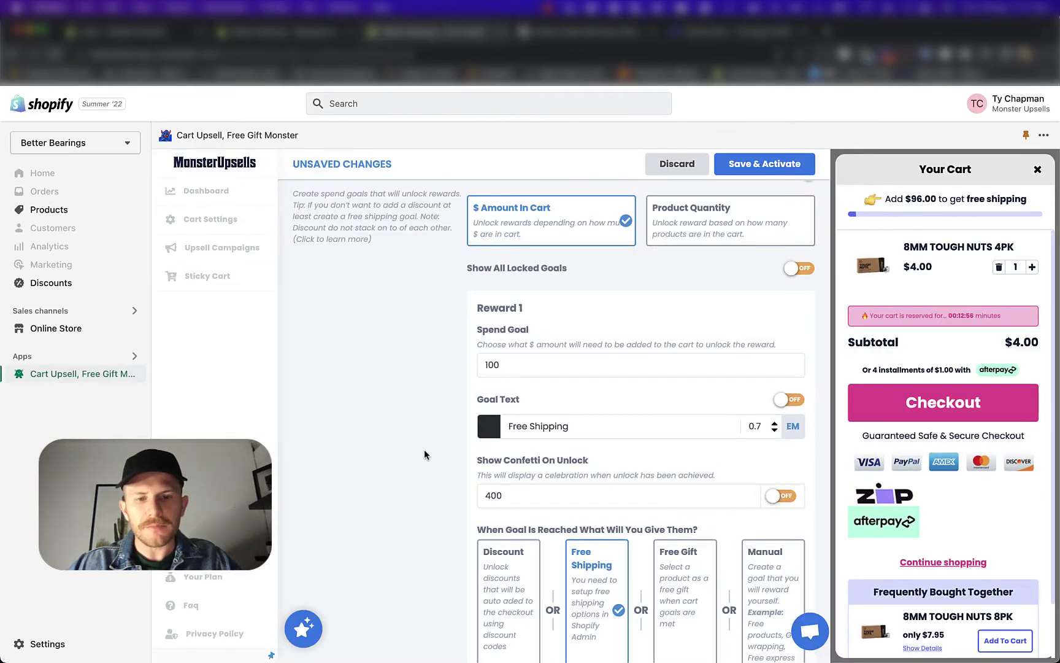
- Replace Reward 1's spend goal of 100 with 140, giving 'Spend AUD 140+ and get Free Shipping'
{"action": "scroll", "coordinate": [439, 436], "scroll_direction": "down", "scroll_amount": 1}
{"action": "double_click", "coordinate": [492, 356]}
{"action": "type", "text": "140"}
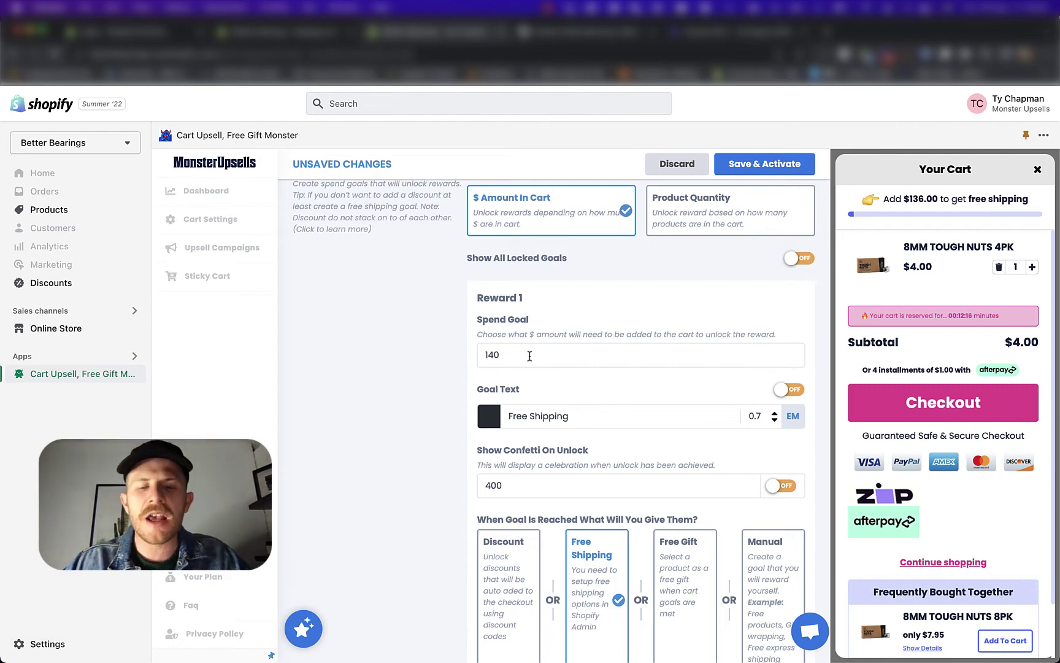
{"action": "double_click", "coordinate": [532, 356]}
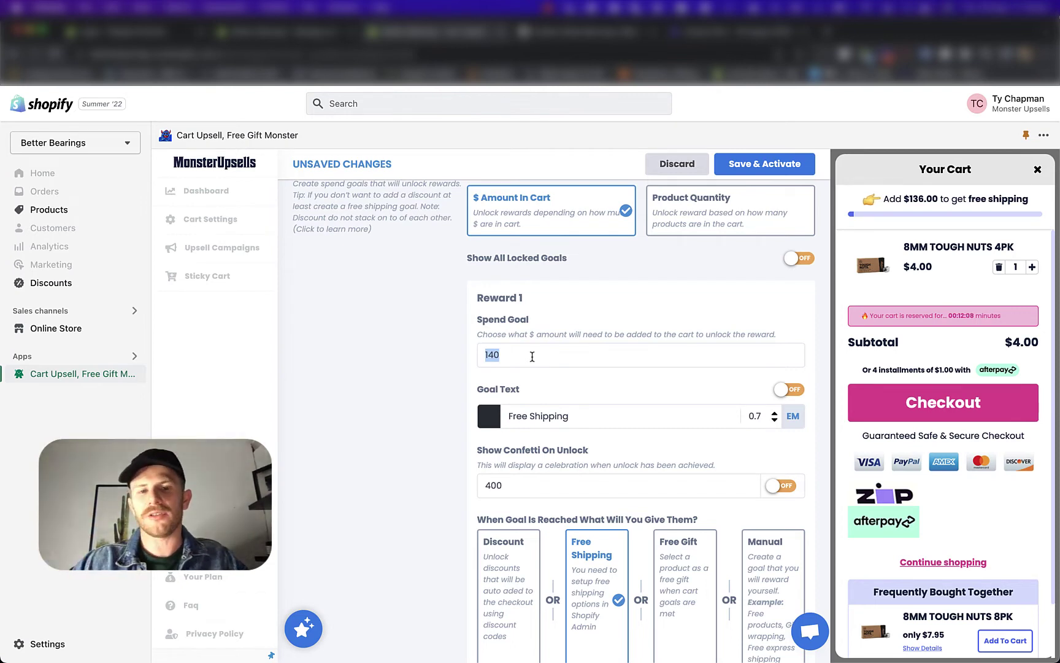
{"action": "left_click", "coordinate": [450, 350]}
{"action": "scroll", "coordinate": [450, 350], "scroll_direction": "down", "scroll_amount": 5}
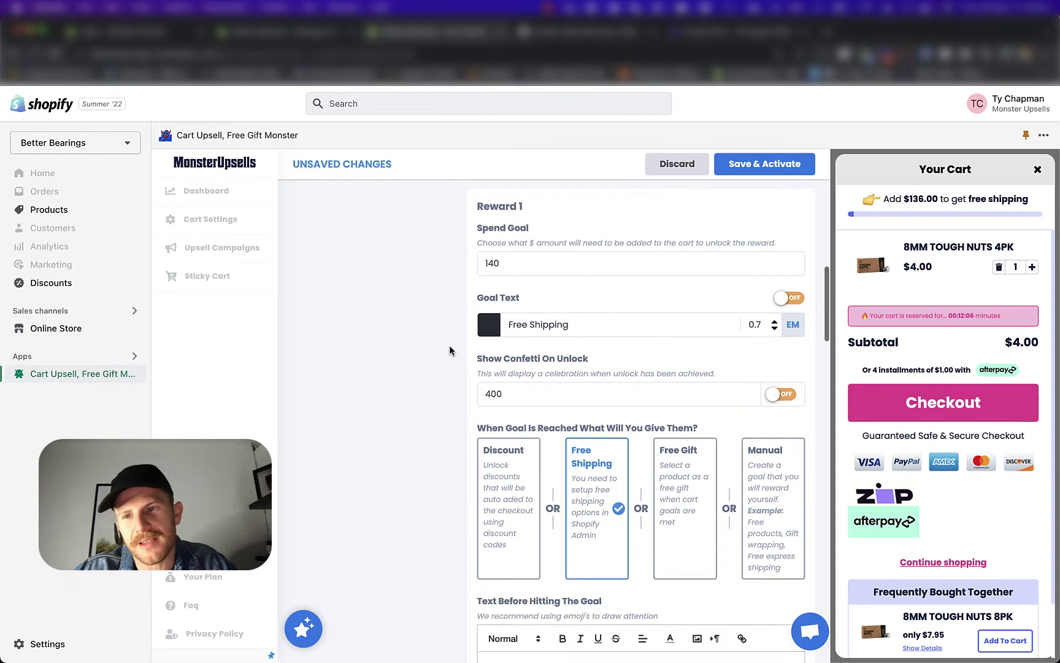
{"action": "scroll", "coordinate": [460, 423], "scroll_direction": "down", "scroll_amount": 8}
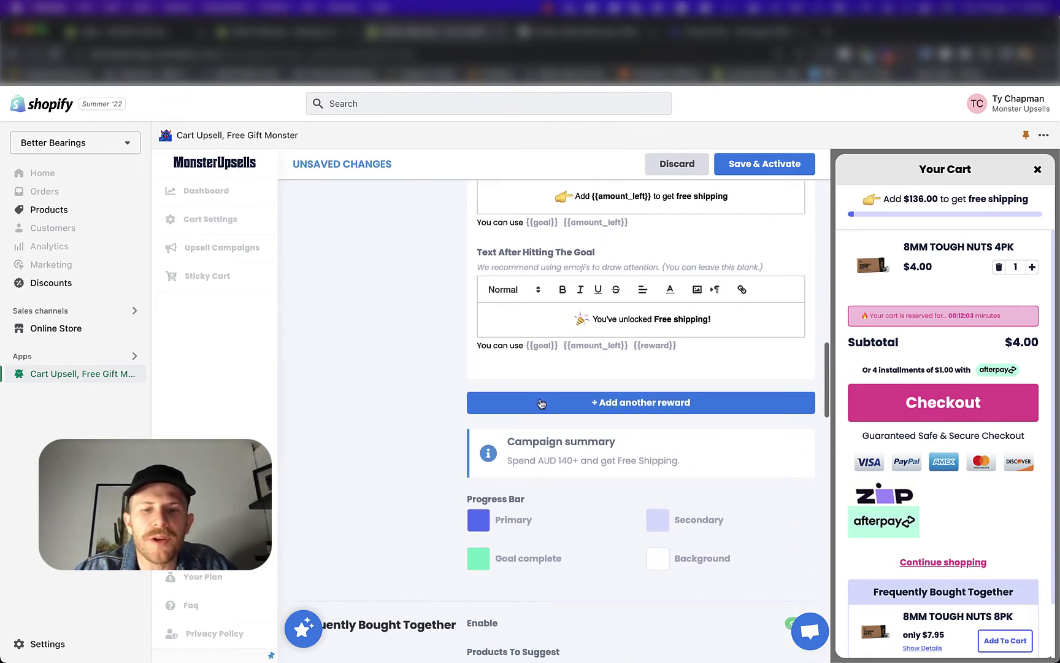
- Add Reward 2 for 15% off and change its spend goal from 60 to 160
{"action": "left_click", "coordinate": [540, 401]}
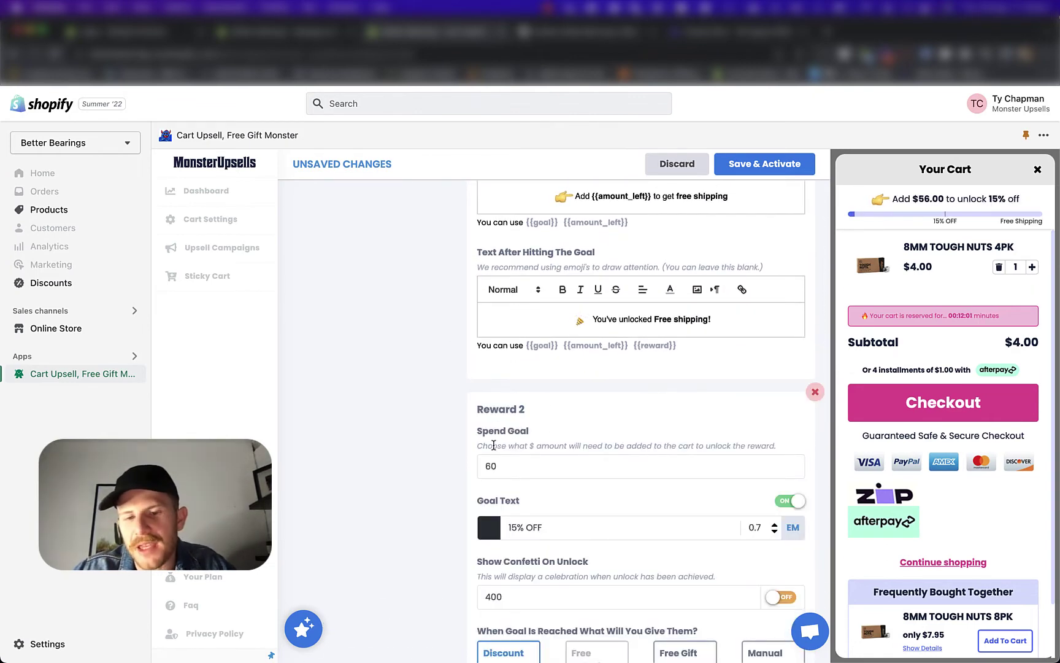
{"action": "scroll", "coordinate": [494, 444], "scroll_direction": "up", "scroll_amount": 12}
{"action": "scroll", "coordinate": [497, 439], "scroll_direction": "up", "scroll_amount": 2}
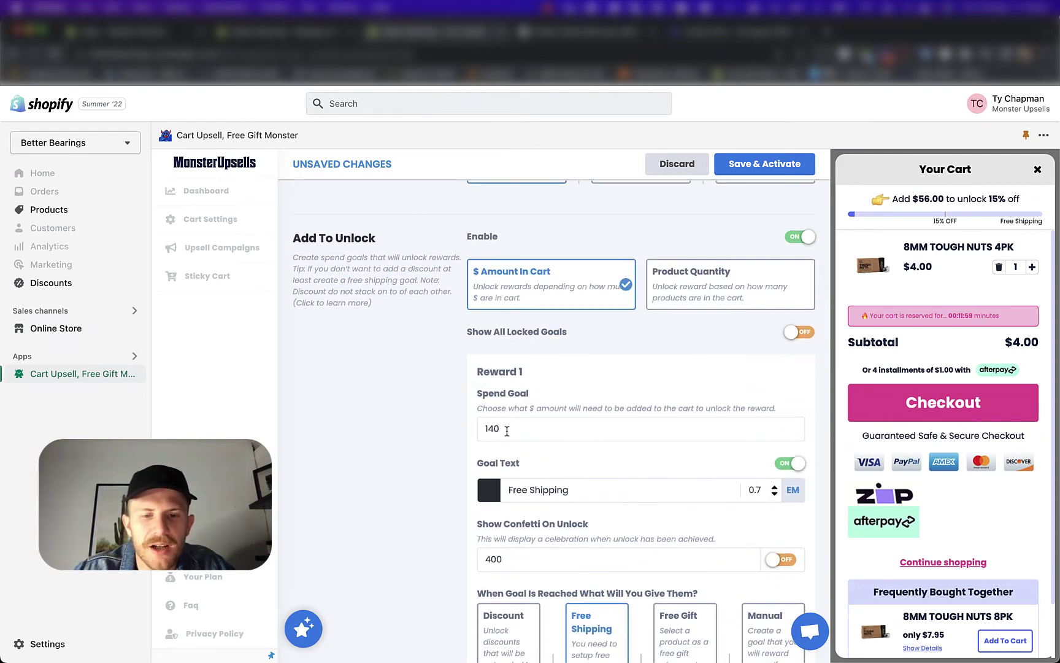
{"action": "scroll", "coordinate": [506, 431], "scroll_direction": "down", "scroll_amount": 15}
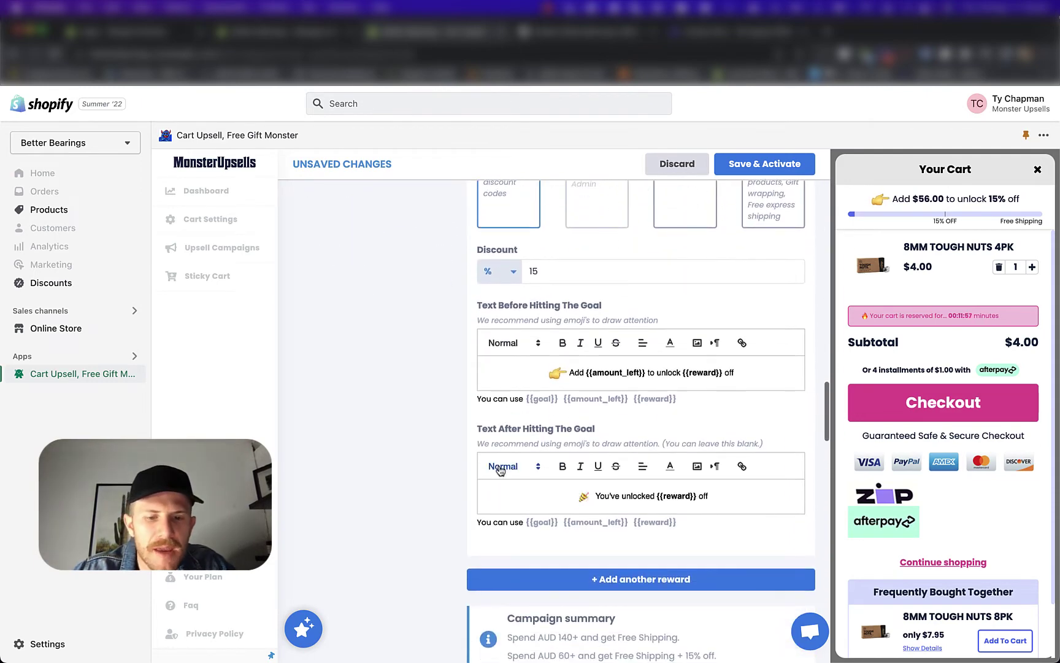
{"action": "scroll", "coordinate": [500, 470], "scroll_direction": "up", "scroll_amount": 13}
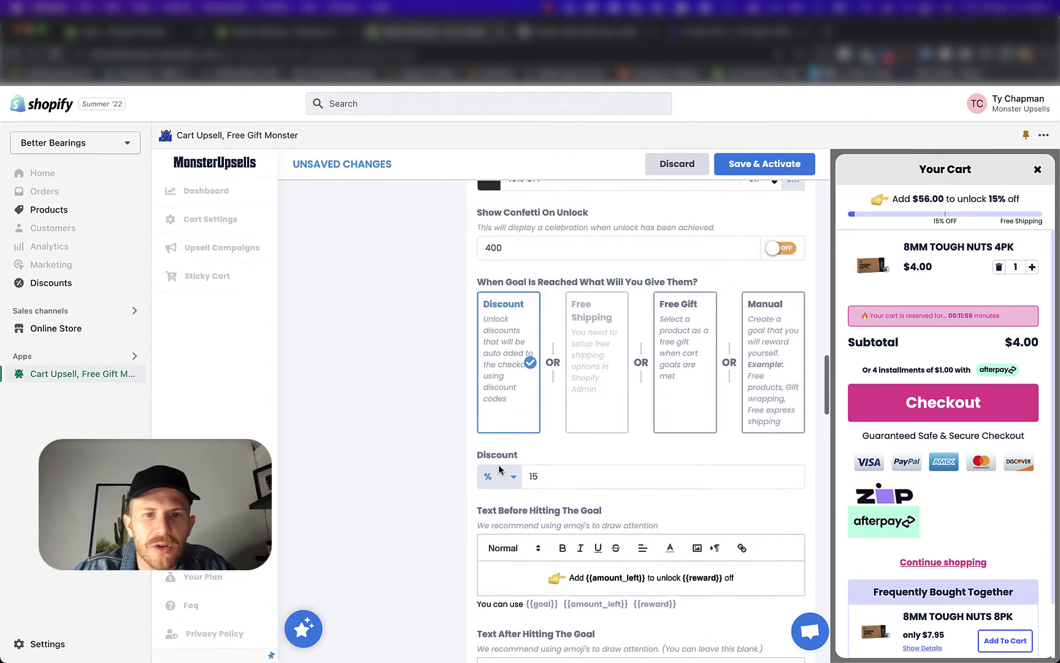
{"action": "scroll", "coordinate": [499, 469], "scroll_direction": "up", "scroll_amount": 1}
{"action": "left_click", "coordinate": [502, 395]}
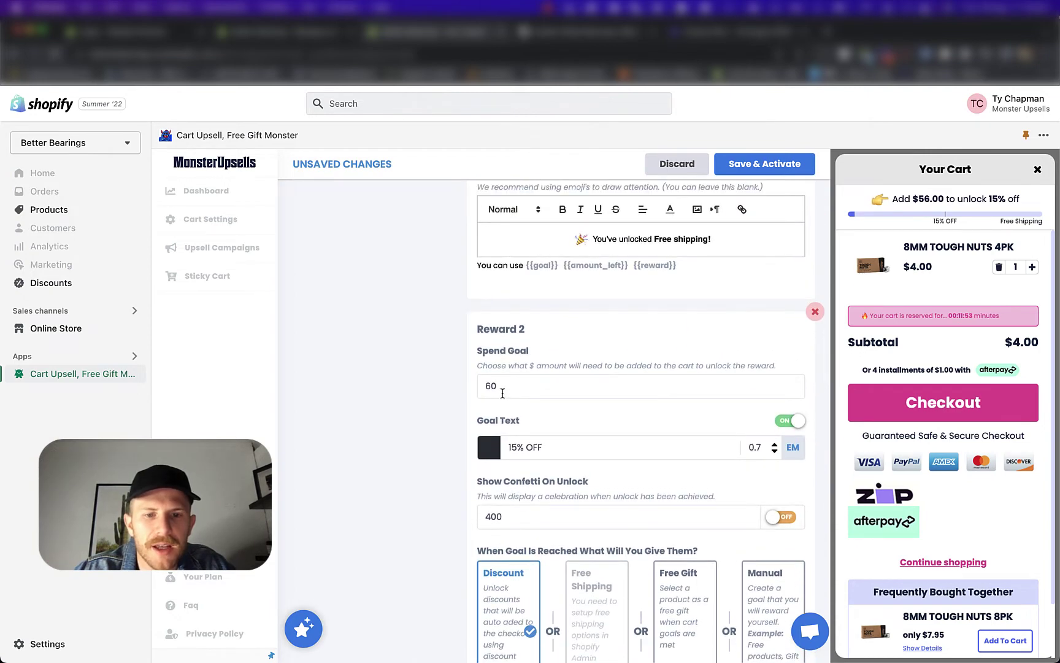
{"action": "double_click", "coordinate": [502, 393]}
{"action": "type", "text": "1"}
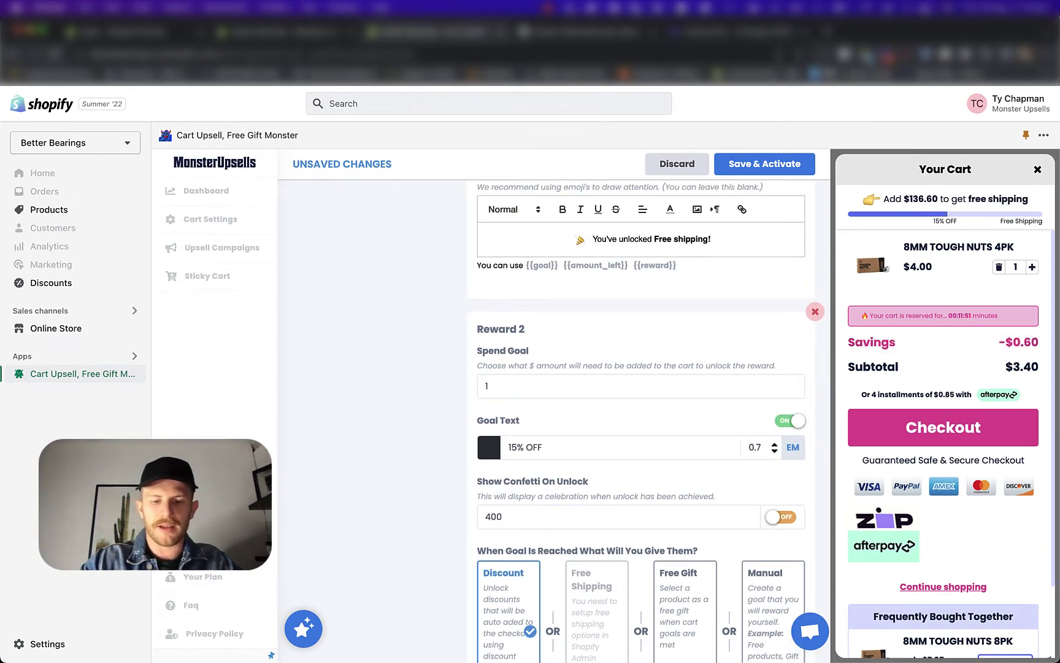
{"action": "type", "text": "60"}
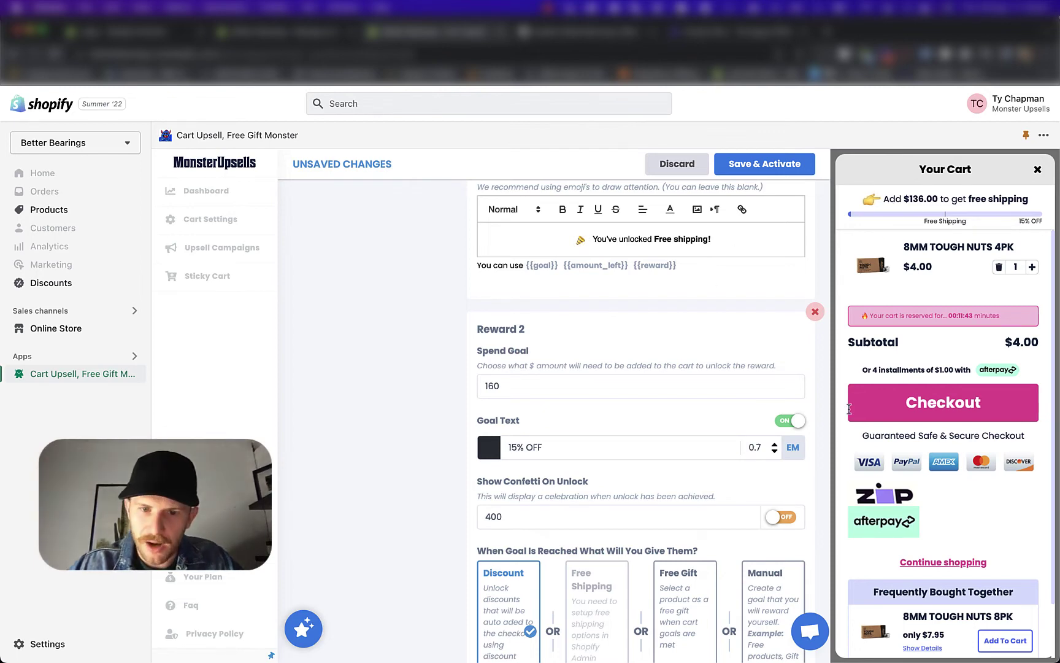
{"action": "scroll", "coordinate": [813, 235], "scroll_direction": "up", "scroll_amount": 8}
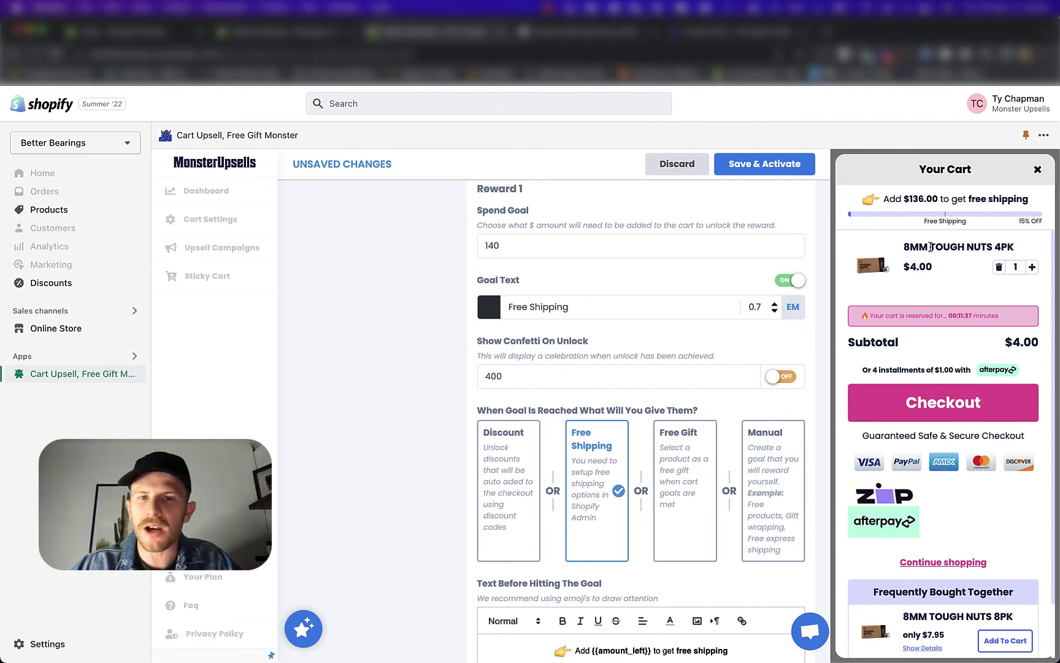
{"action": "scroll", "coordinate": [636, 335], "scroll_direction": "down", "scroll_amount": 10}
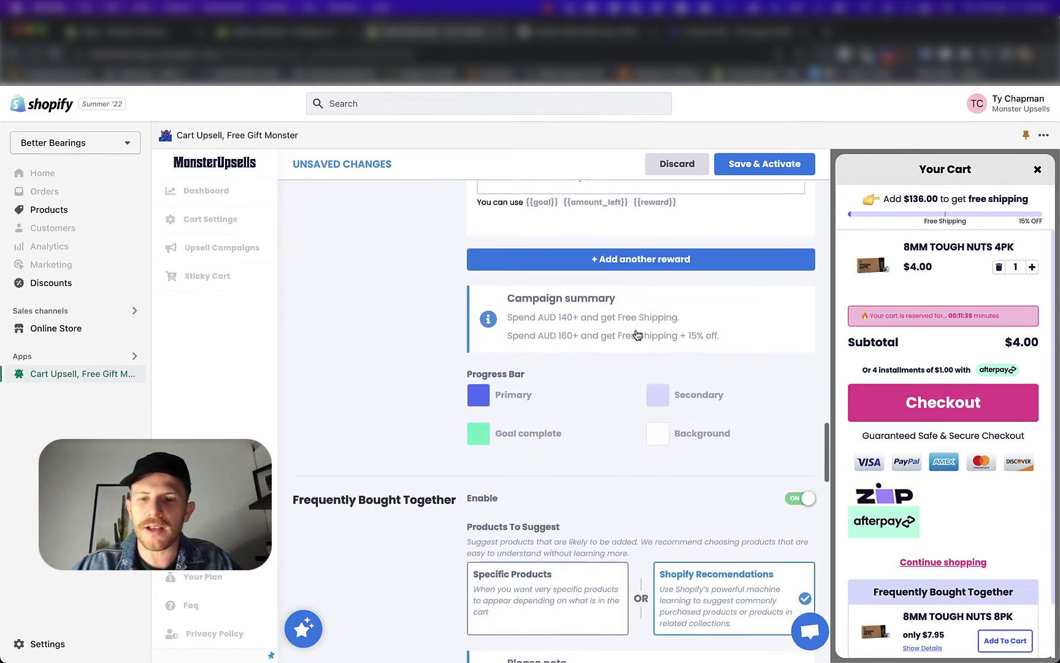
- Turn on Target Specific Countries, replacing World Wide with United States
{"action": "scroll", "coordinate": [637, 334], "scroll_direction": "down", "scroll_amount": 15}
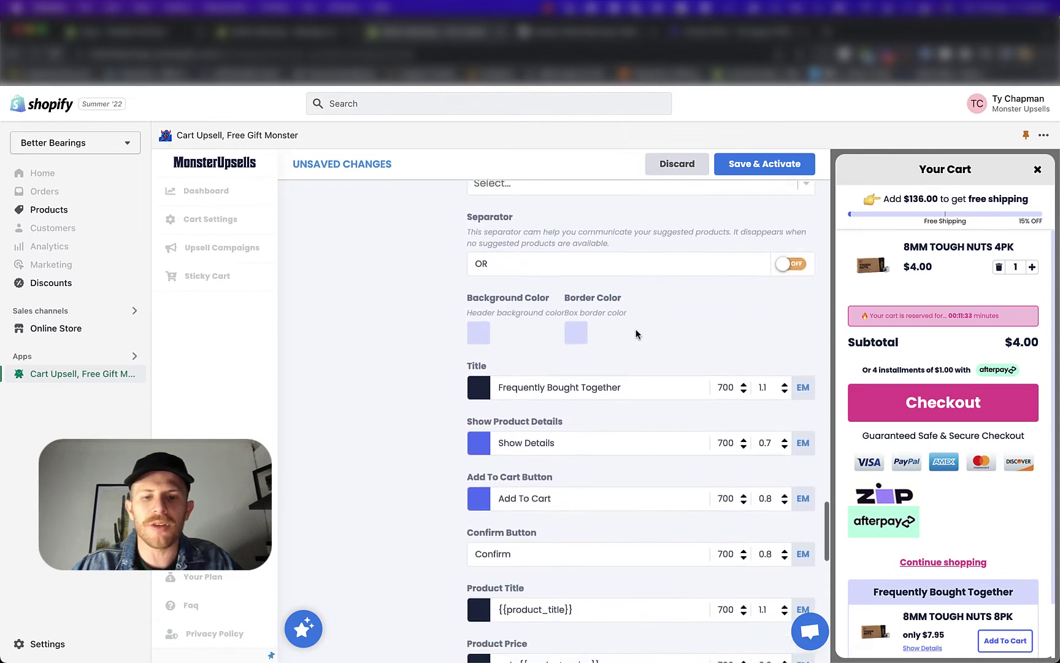
{"action": "scroll", "coordinate": [636, 334], "scroll_direction": "down", "scroll_amount": 5}
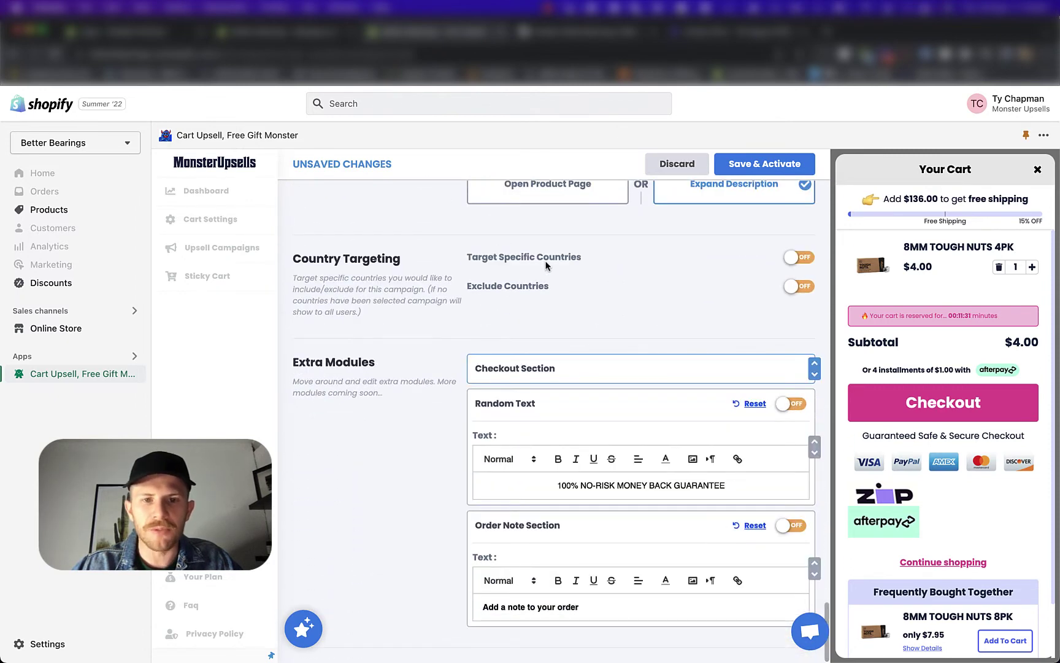
{"action": "left_click", "coordinate": [807, 263]}
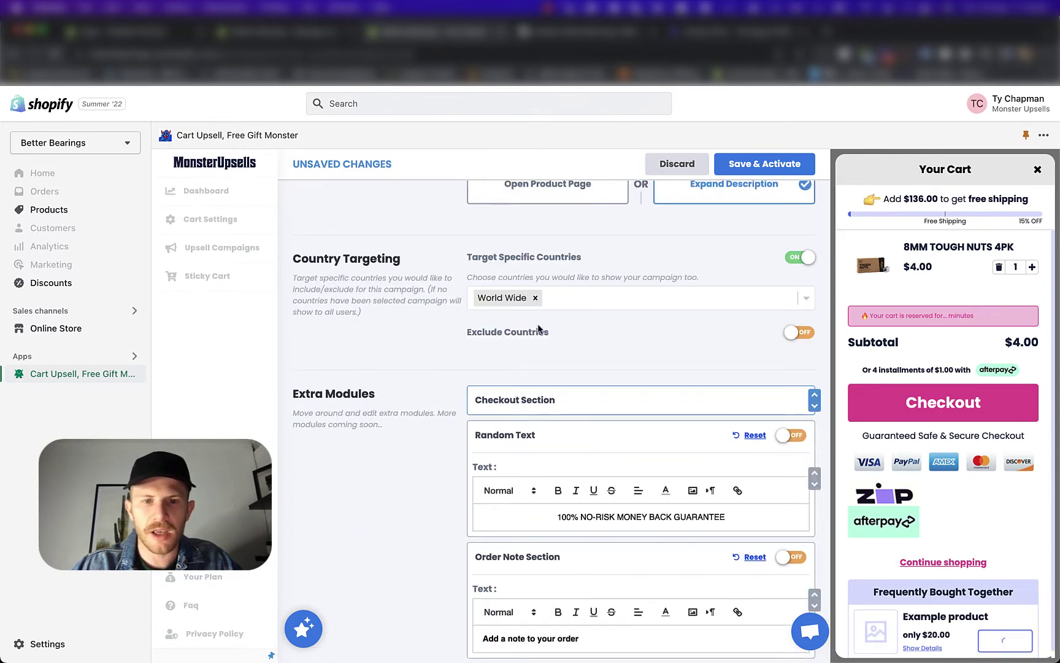
{"action": "left_click", "coordinate": [535, 298]}
{"action": "left_click", "coordinate": [535, 301]}
{"action": "type", "text": "us"}
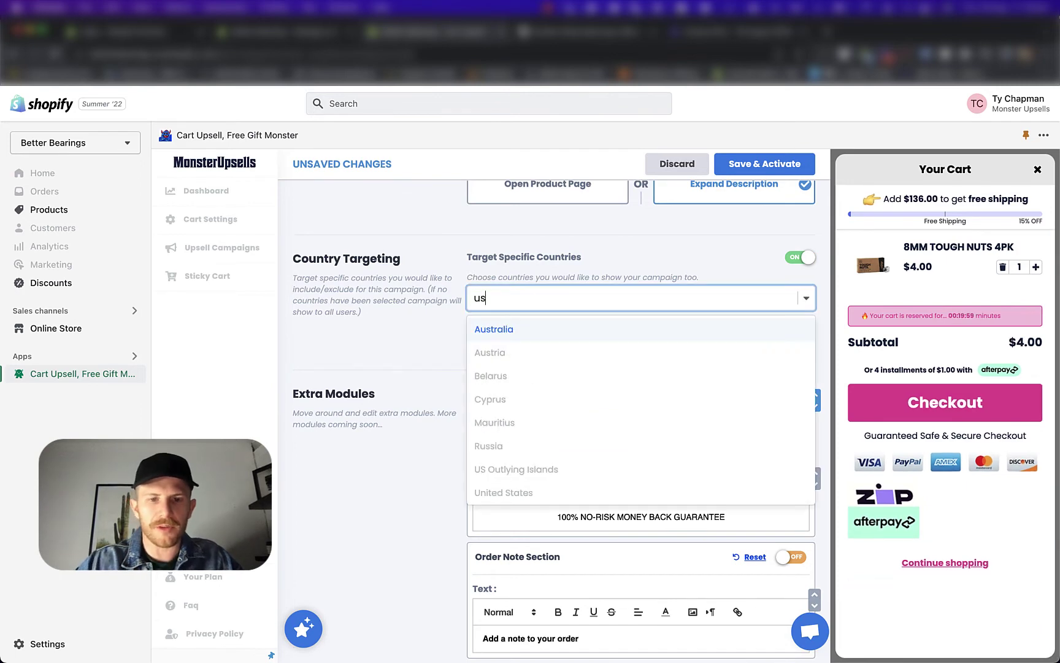
{"action": "left_click", "coordinate": [498, 492]}
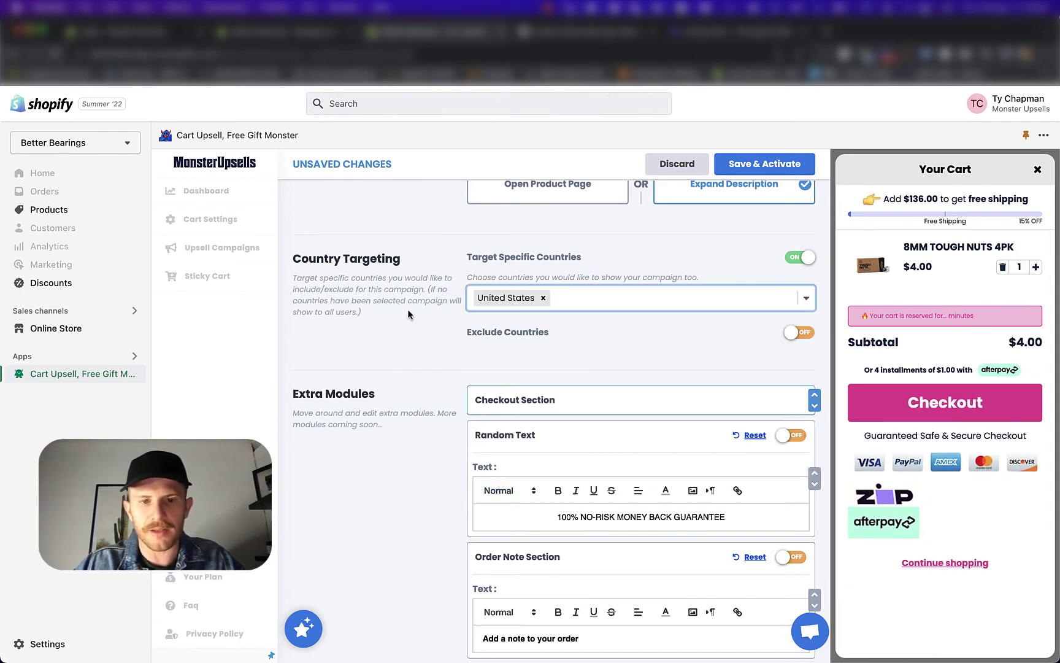
- Add Mexico and Canada to the target countries and save the campaign
{"action": "left_click", "coordinate": [550, 300]}
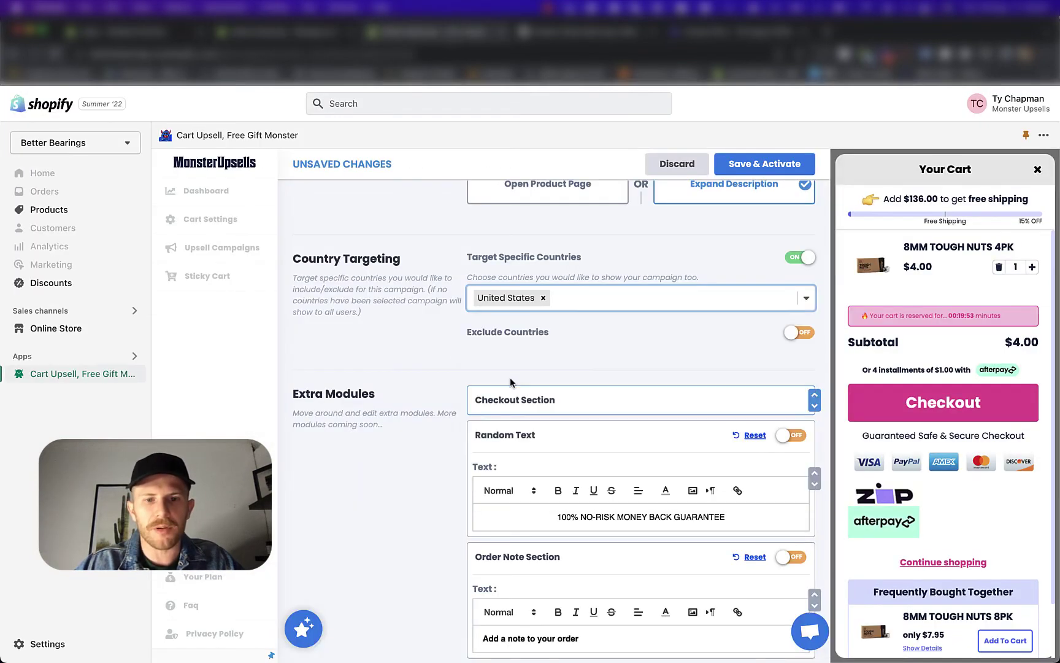
{"action": "left_click", "coordinate": [582, 300]}
{"action": "type", "text": "mex"}
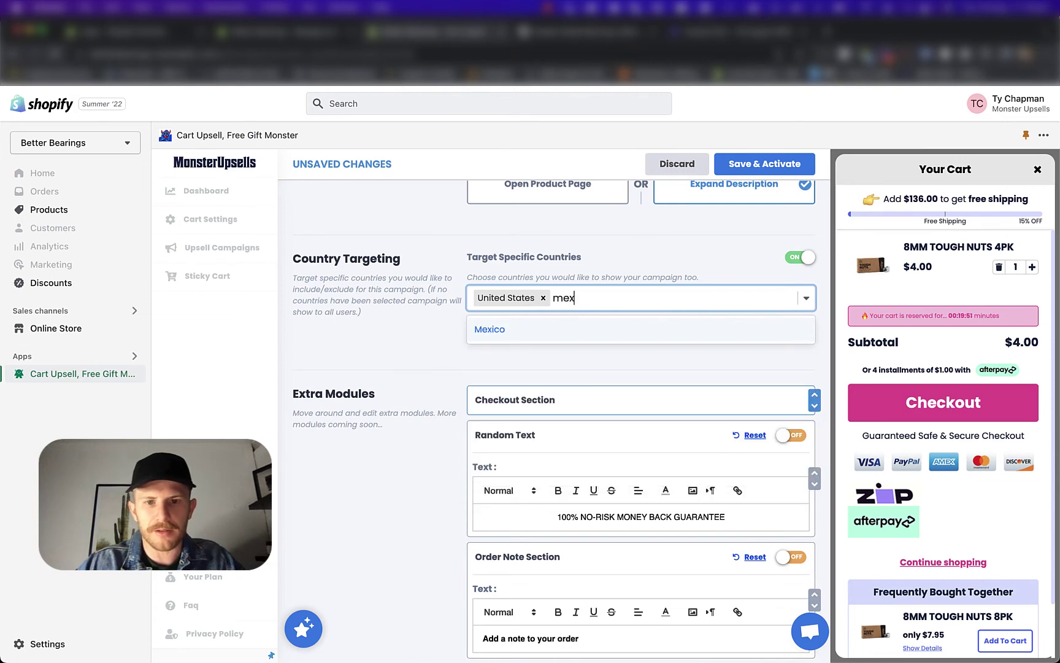
{"action": "key", "text": "Return"}
{"action": "type", "text": "can"}
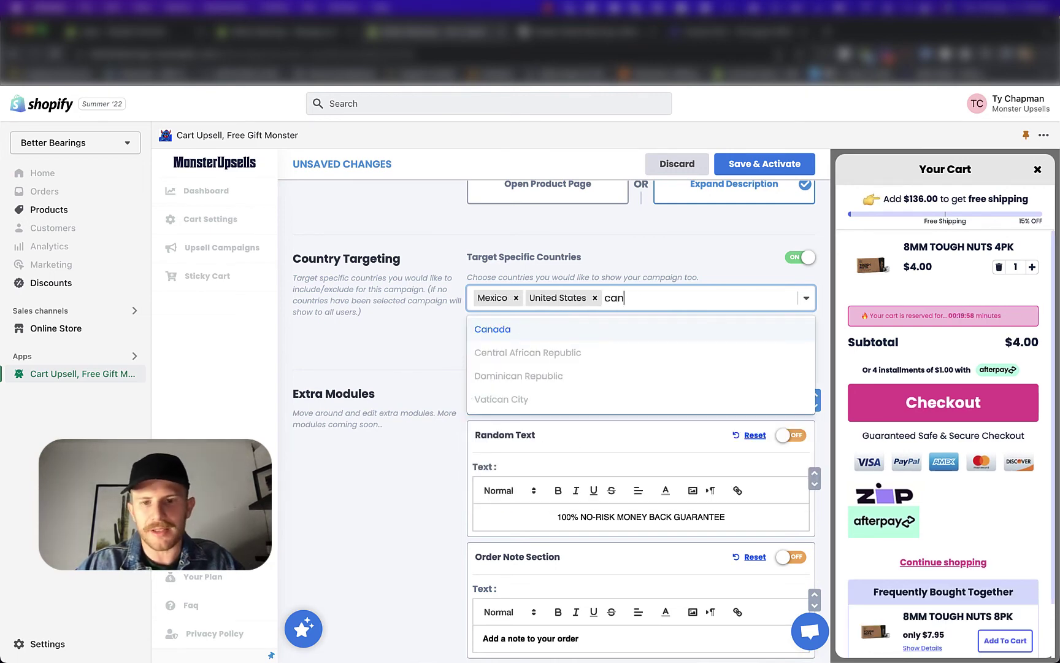
{"action": "left_click", "coordinate": [611, 334]}
{"action": "left_click", "coordinate": [403, 334]}
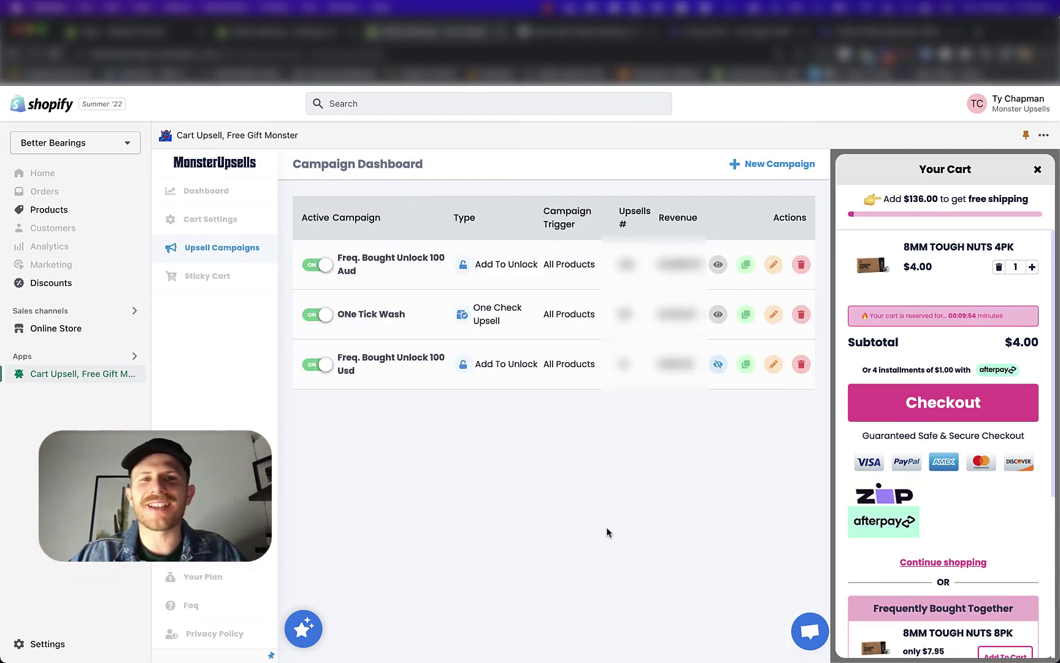
- Review the three active campaigns and the cart's '$136.00 to free shipping' message
{"action": "triple_click", "coordinate": [573, 356]}
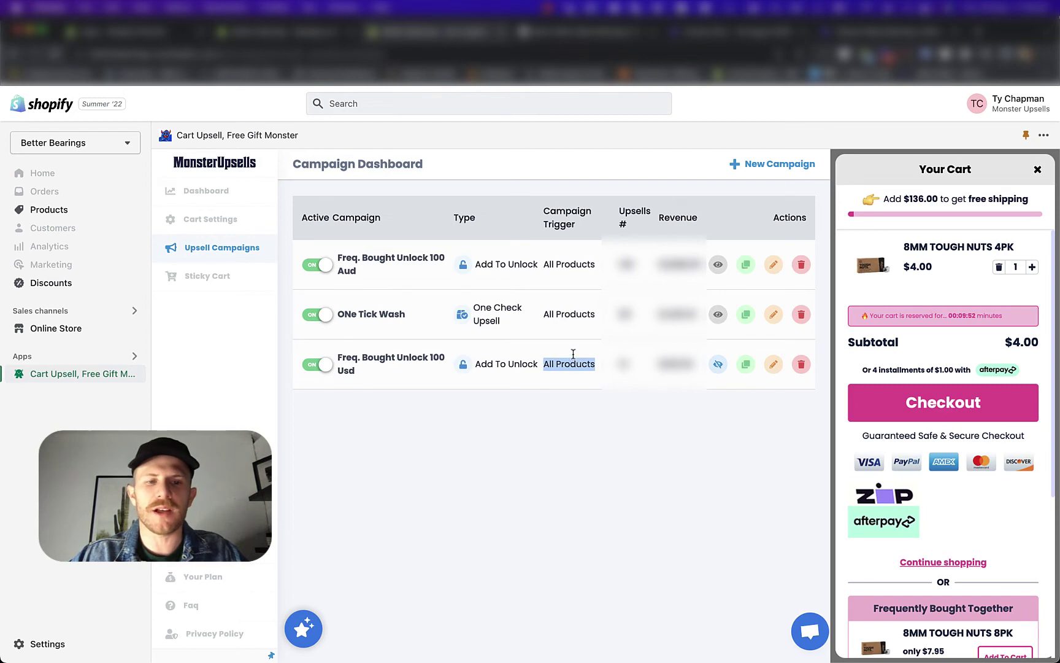
{"action": "double_click", "coordinate": [385, 259]}
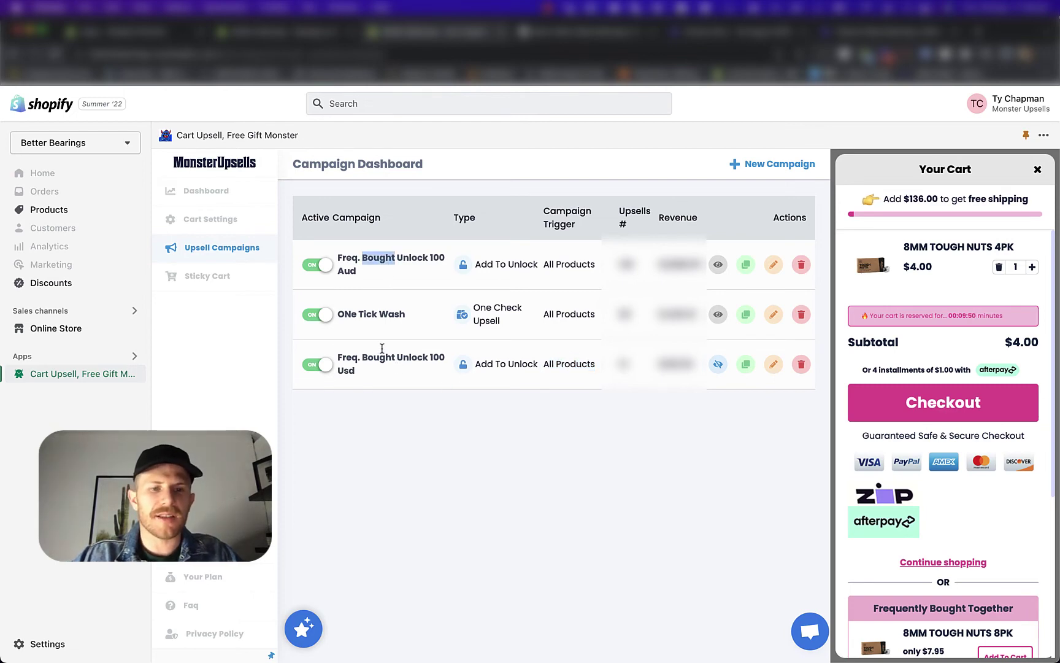
{"action": "double_click", "coordinate": [378, 357]}
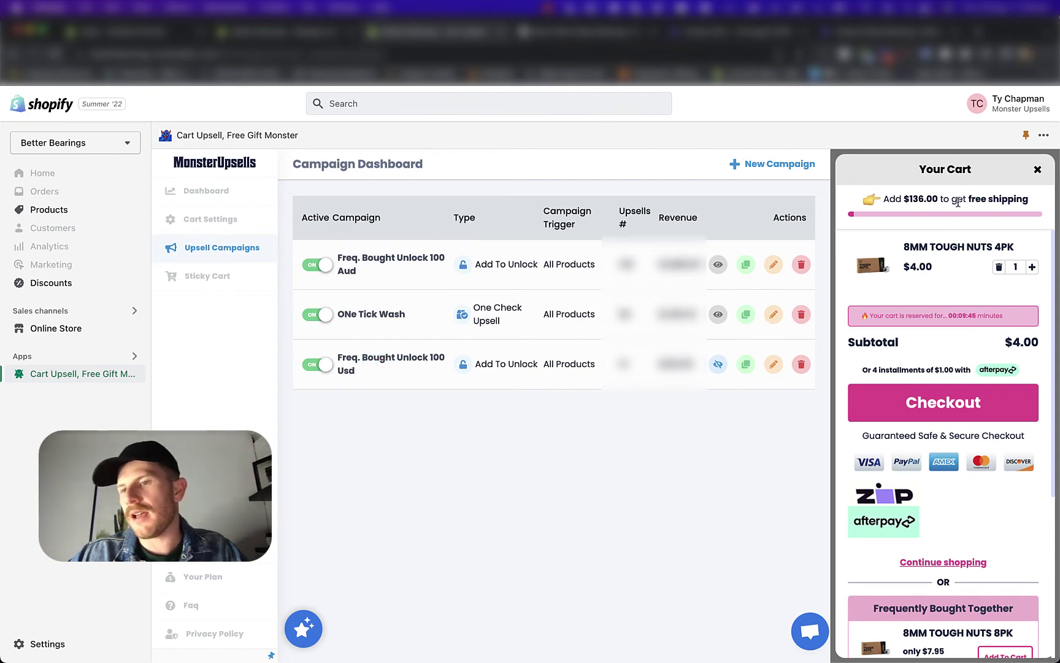
{"action": "double_click", "coordinate": [913, 201]}
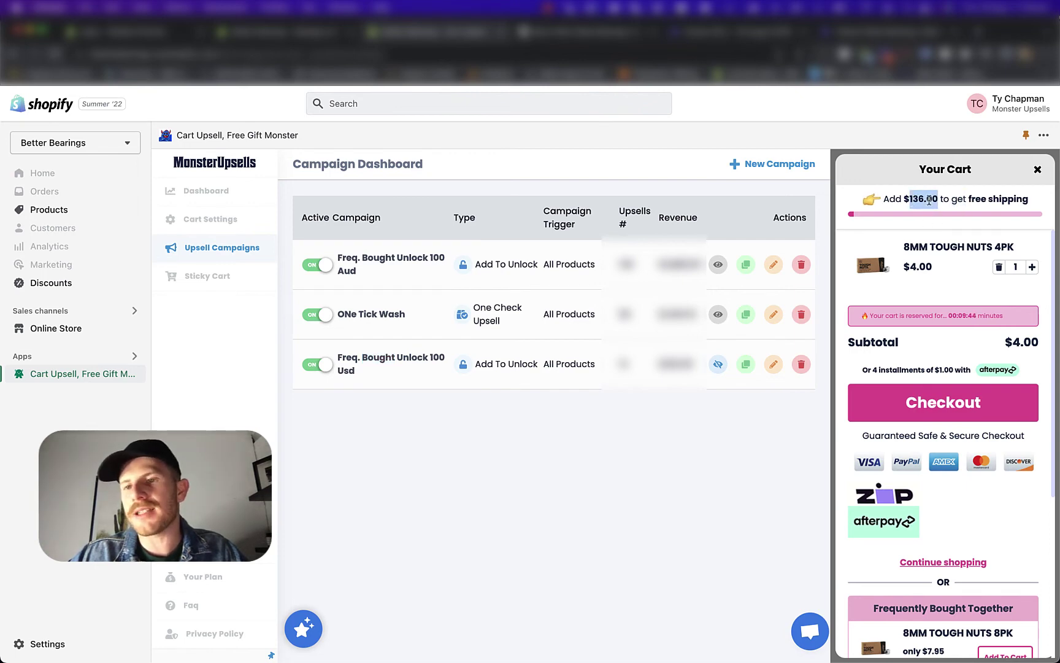
{"action": "double_click", "coordinate": [991, 201]}
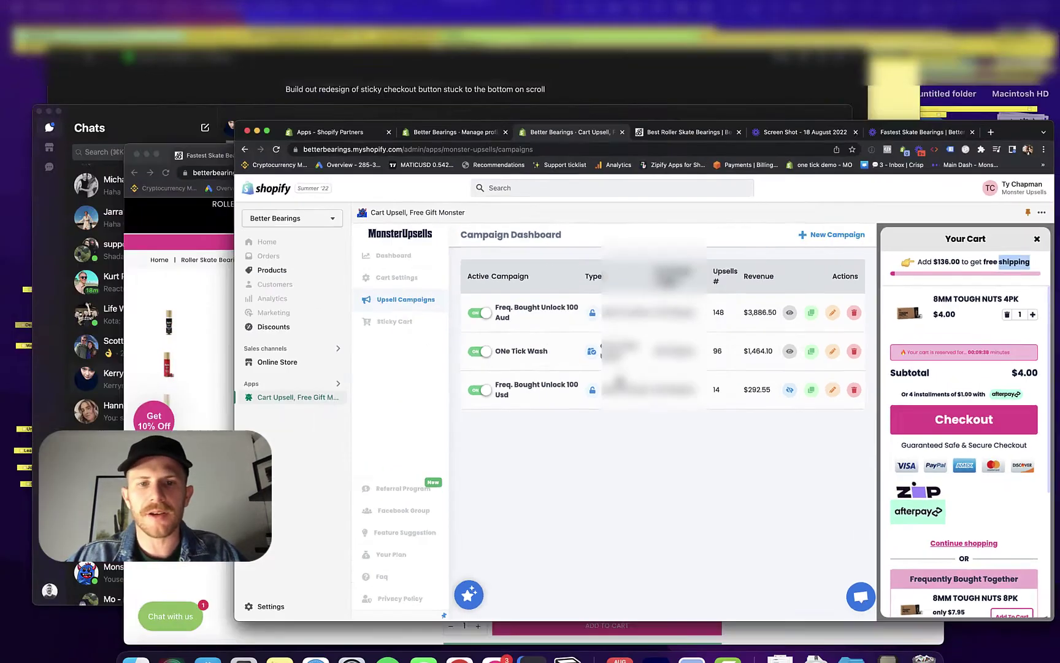
{"action": "key", "text": "ctrl+Up"}
- Add the green 8mm ROCK SOLIDS - ABEC 7 (16pk) at $31.00 to the cart
{"action": "left_click", "coordinate": [544, 509]}
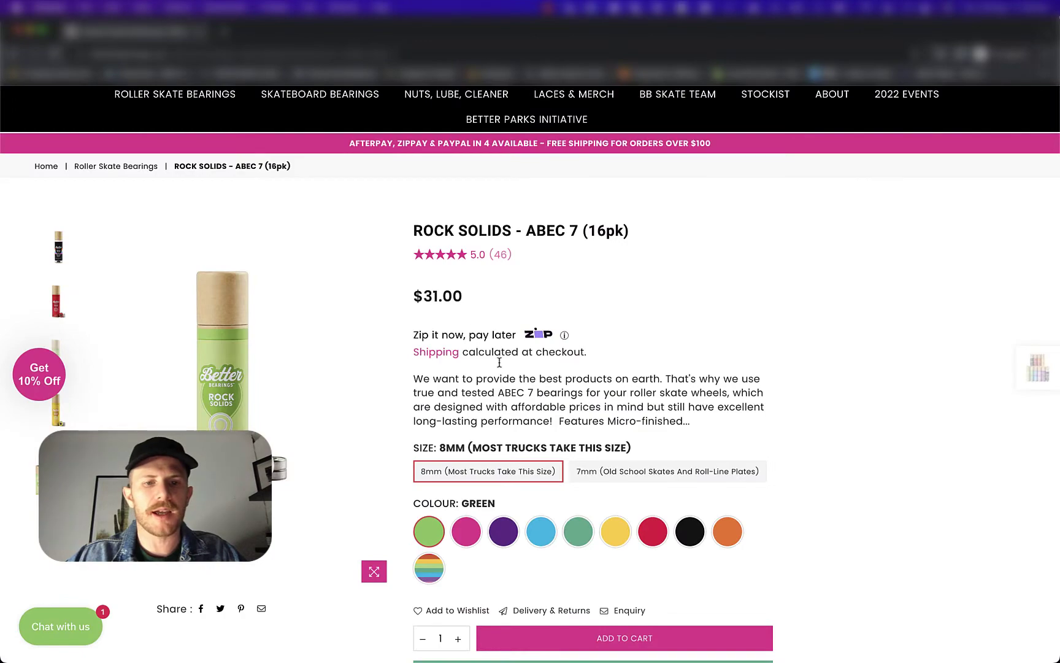
{"action": "scroll", "coordinate": [613, 354], "scroll_direction": "up", "scroll_amount": 2}
{"action": "scroll", "coordinate": [554, 206], "scroll_direction": "down", "scroll_amount": 4}
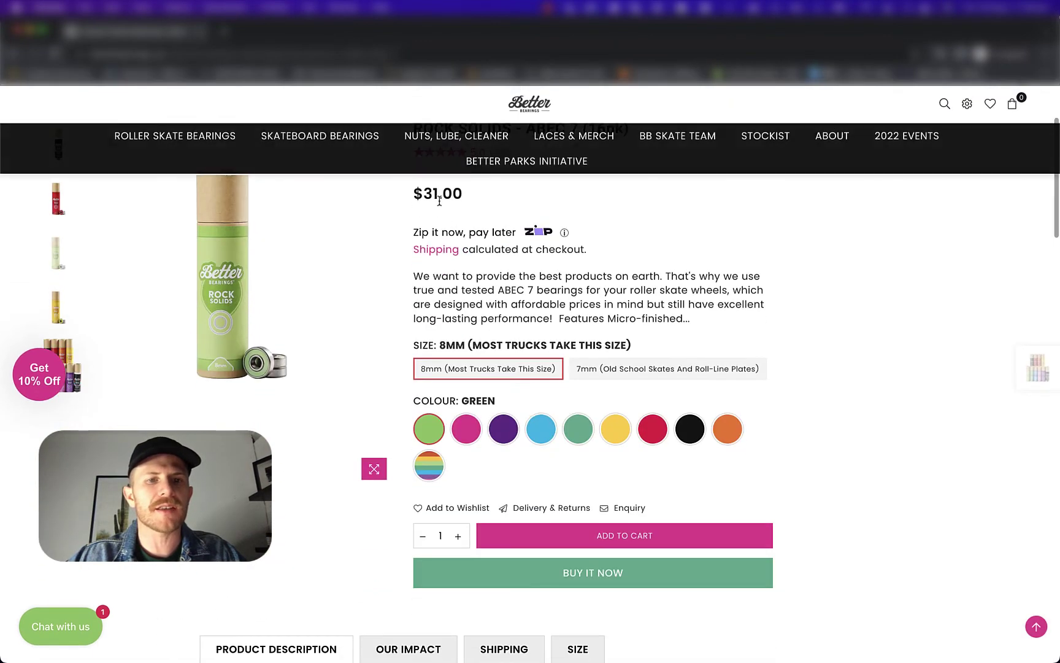
{"action": "scroll", "coordinate": [440, 201], "scroll_direction": "up", "scroll_amount": 1}
{"action": "scroll", "coordinate": [440, 201], "scroll_direction": "up", "scroll_amount": 3}
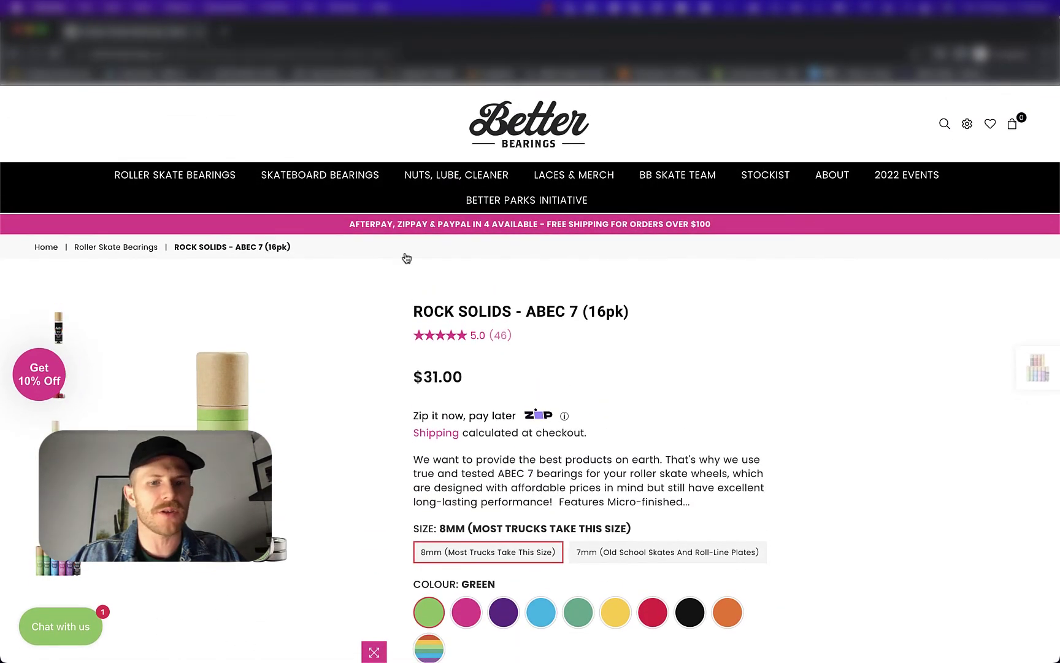
{"action": "scroll", "coordinate": [495, 362], "scroll_direction": "down", "scroll_amount": 2}
{"action": "scroll", "coordinate": [496, 362], "scroll_direction": "down", "scroll_amount": 3}
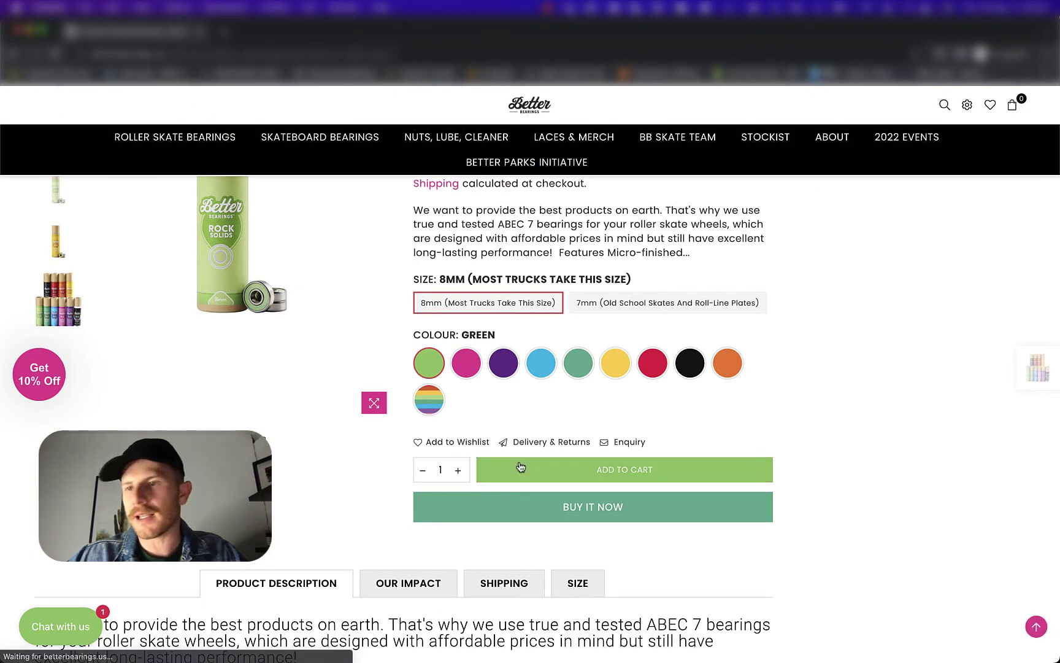
{"action": "left_click", "coordinate": [520, 468]}
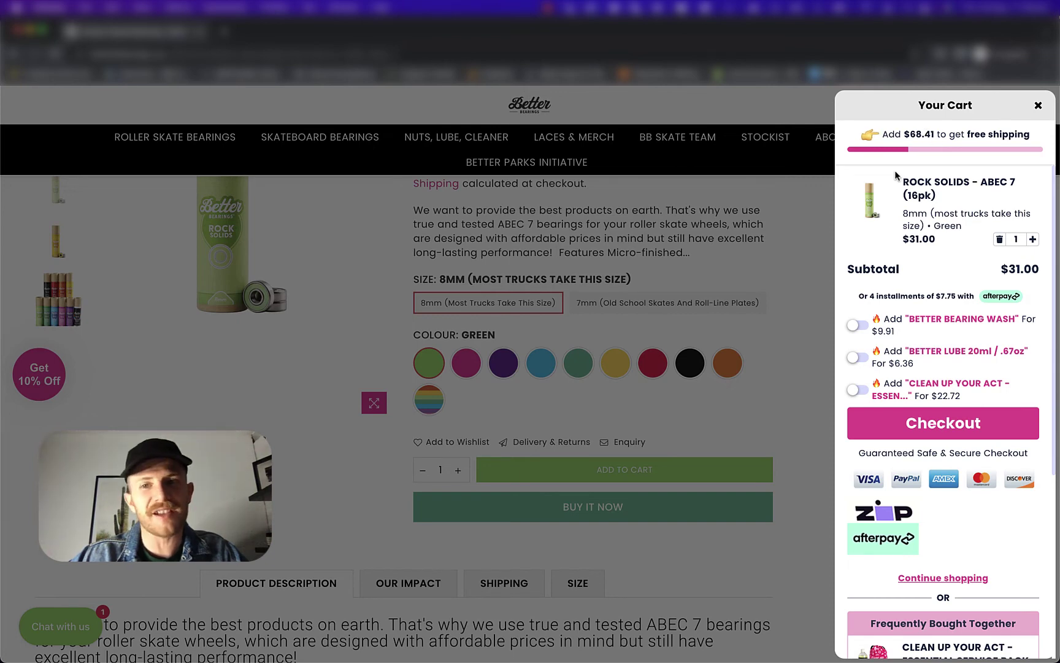
- In Calculator, compute 31 + 68.41 to confirm it totals 99.41
{"action": "key", "text": "super+Tab"}
{"action": "key", "text": "super+shift+Tab"}
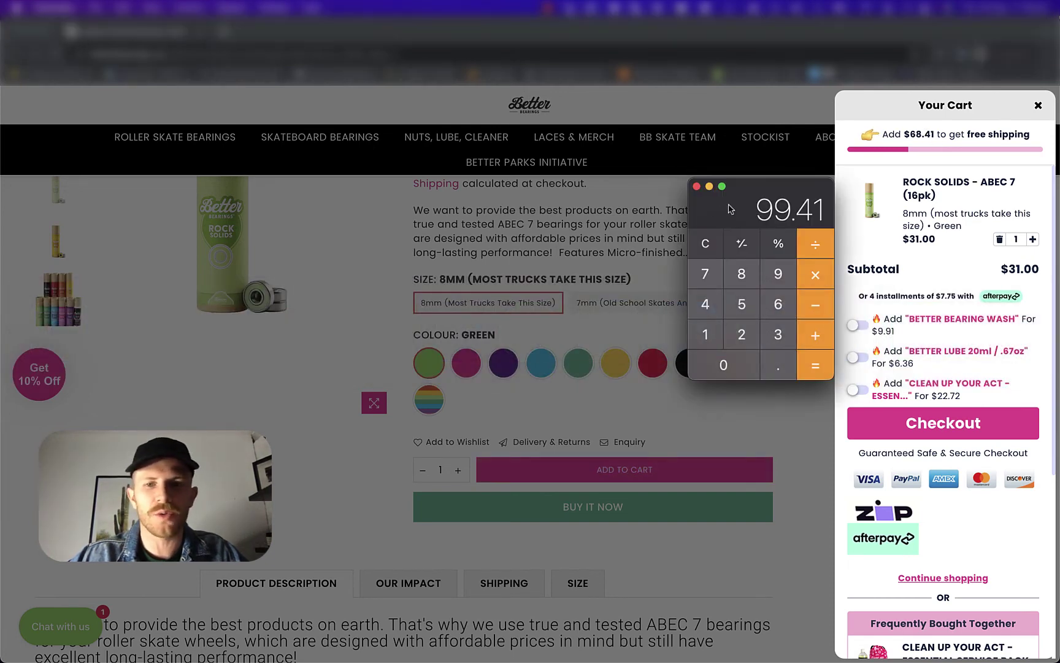
{"action": "left_click", "coordinate": [706, 245]}
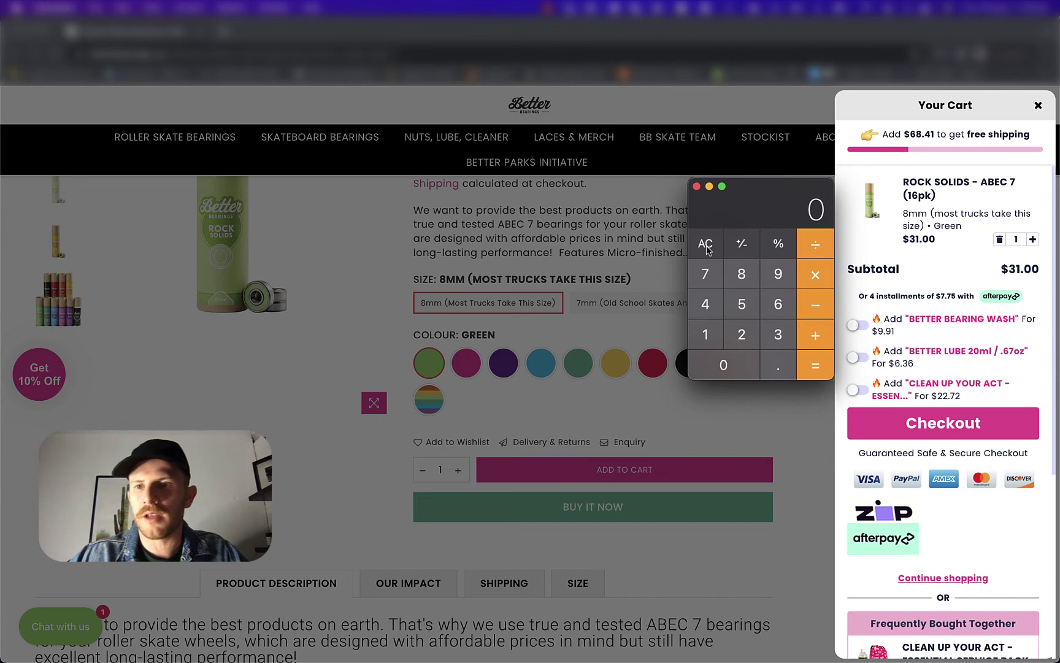
{"action": "left_click", "coordinate": [769, 327]}
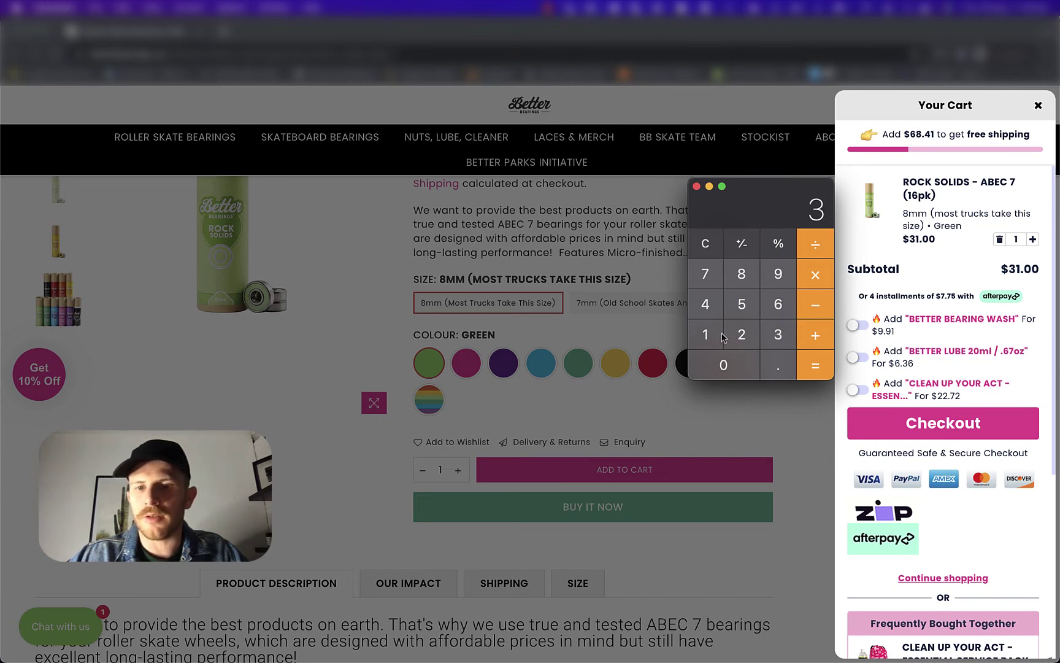
{"action": "left_click", "coordinate": [713, 336]}
{"action": "left_click", "coordinate": [808, 344]}
{"action": "left_click", "coordinate": [774, 308]}
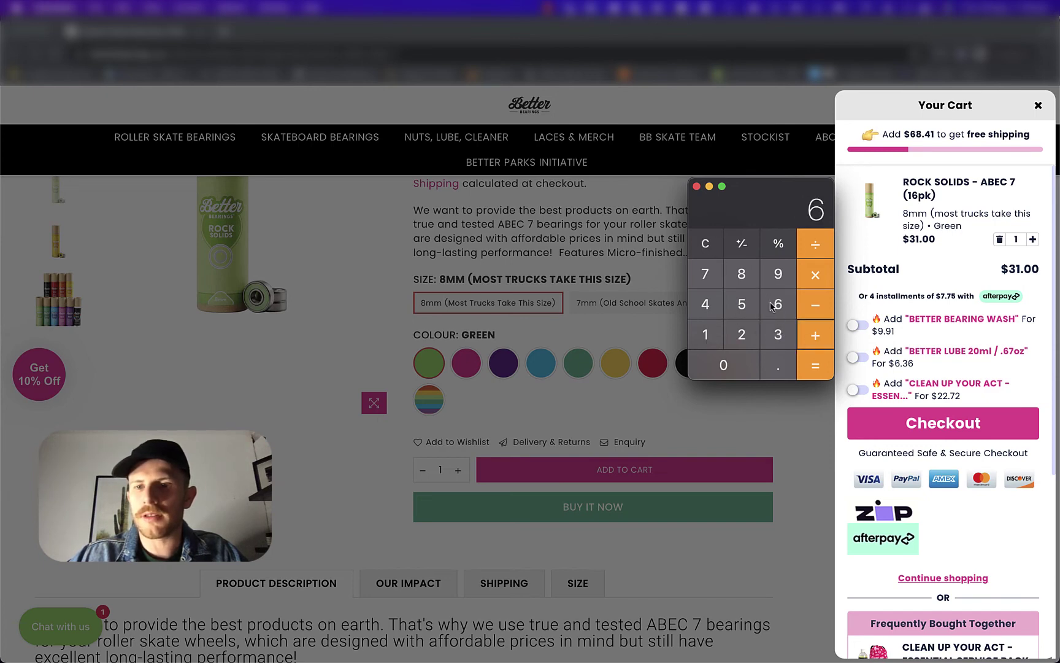
{"action": "left_click", "coordinate": [755, 278]}
{"action": "left_click", "coordinate": [779, 368]}
{"action": "left_click", "coordinate": [712, 307]}
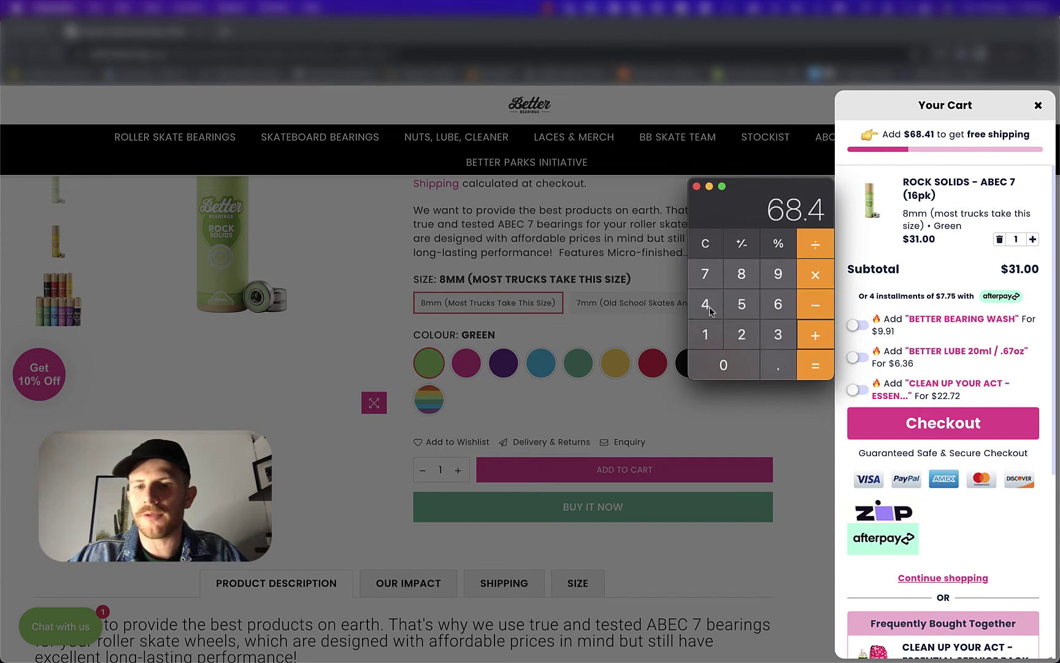
{"action": "left_click", "coordinate": [707, 334]}
{"action": "left_click", "coordinate": [814, 368]}
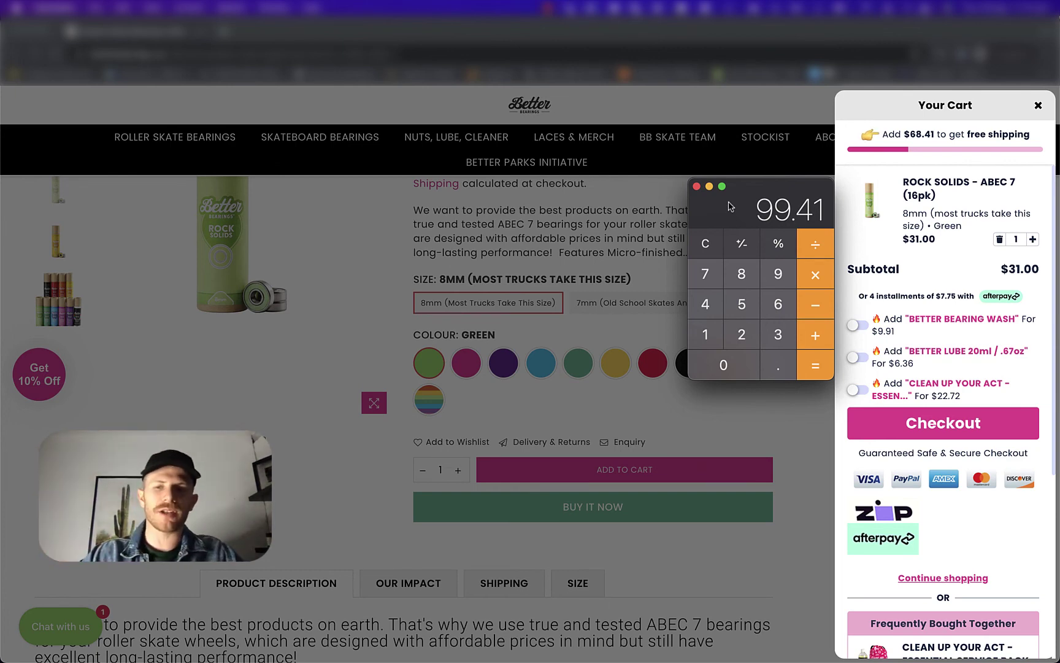
{"action": "left_click_drag", "start_coordinate": [789, 216], "coordinate": [759, 175]}
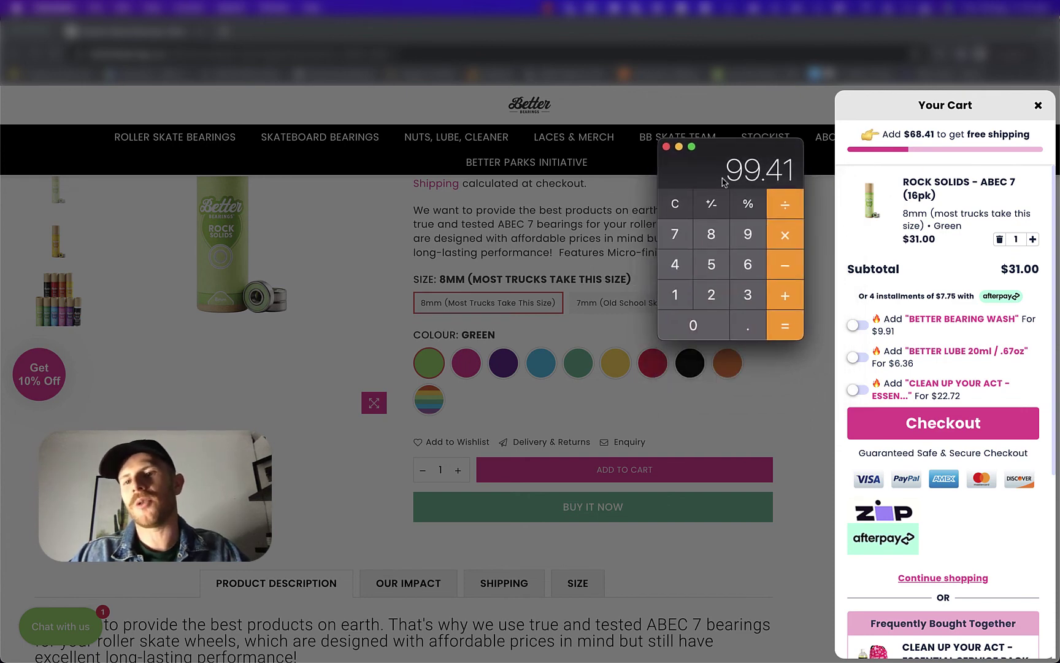